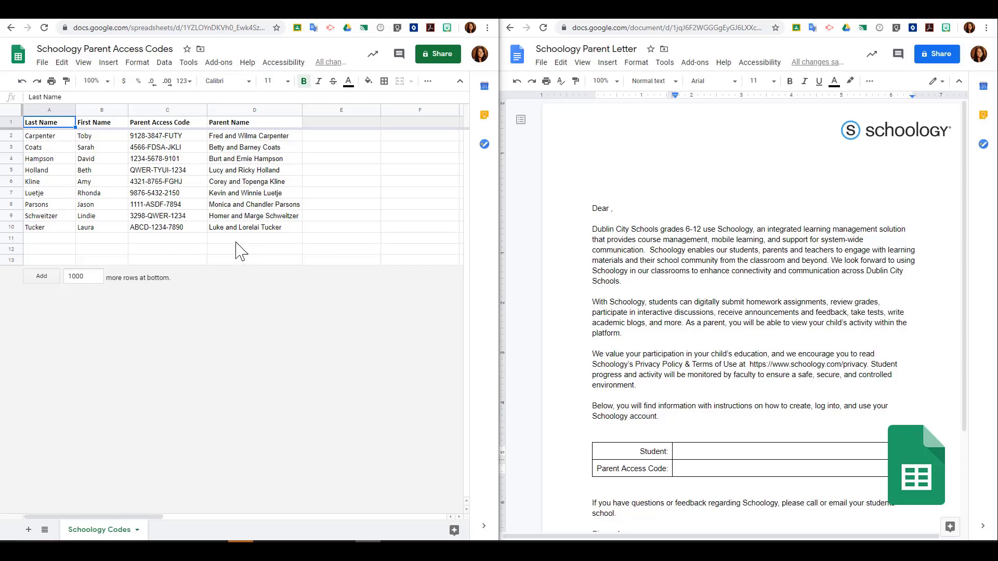
Step: Insert the <<Parent Name>> merge tag after 'Dear' in the letter's greeting
left_click(741, 204)
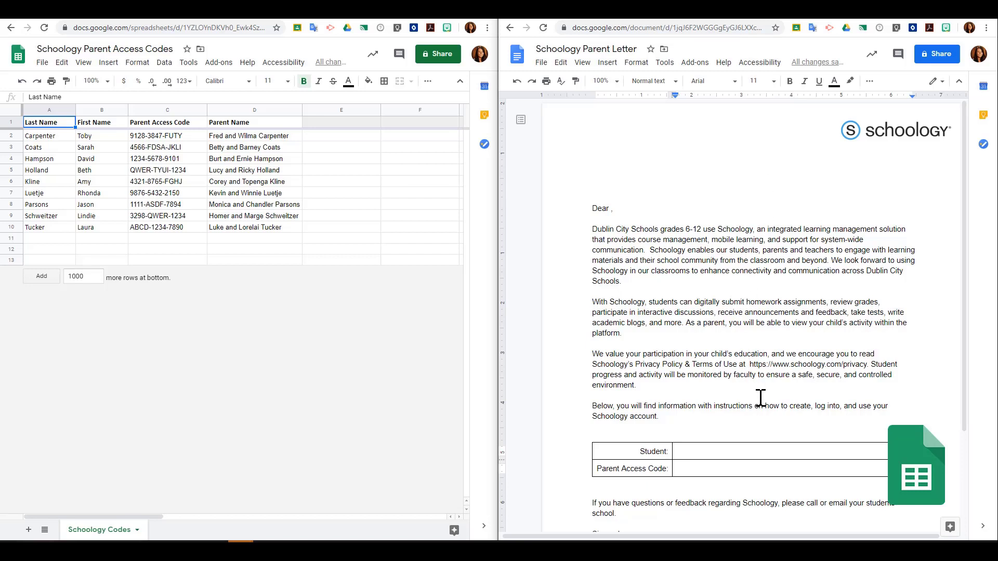
left_click(611, 208)
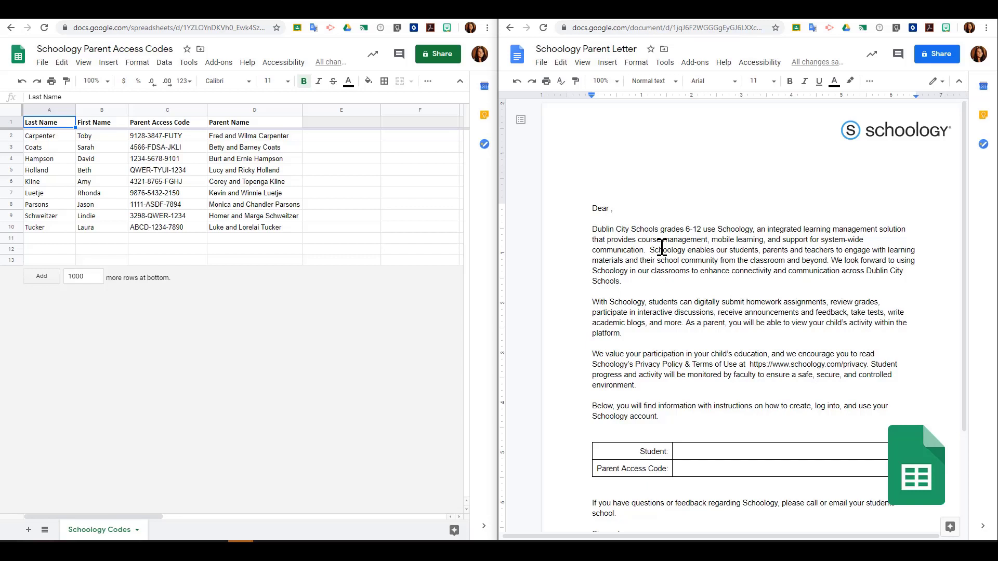
type("<<")
type("Parent Name")
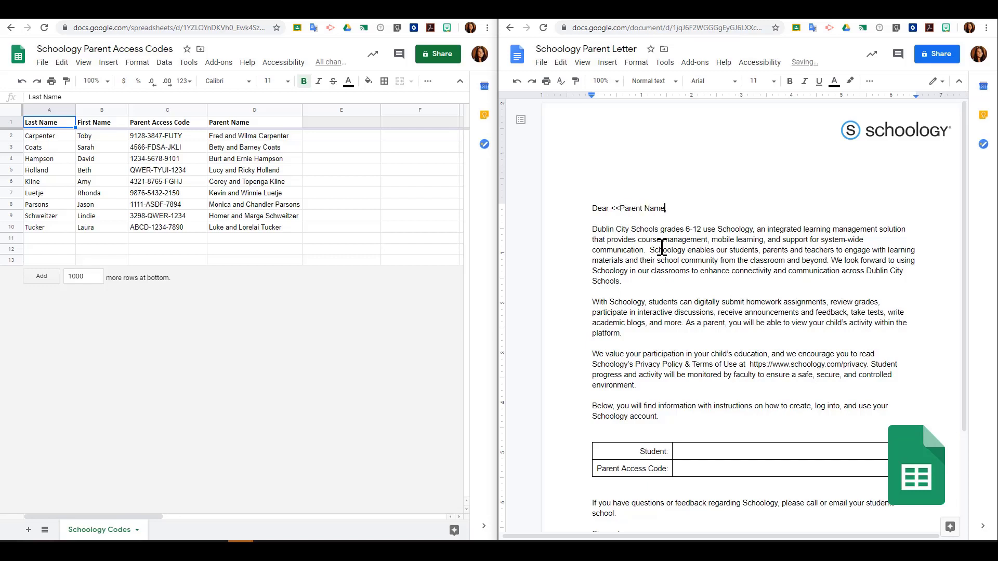
type(">>,")
Step: Fill the table with <<First Name>> <<Last Name>> in the Student cell and <<Parent Access Code>> in the code cell
left_click(690, 452)
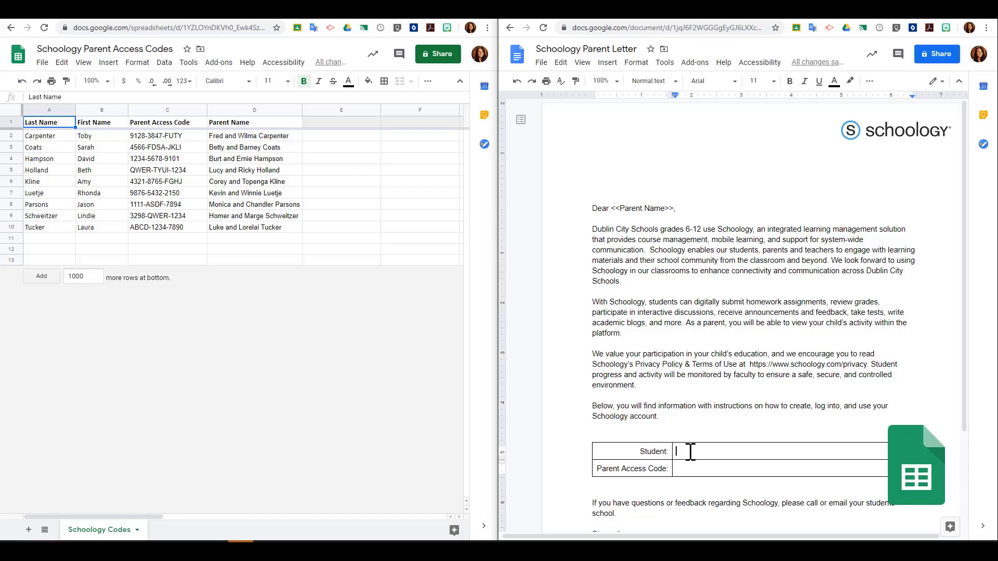
type("<<First Name>>  <<Last Name")
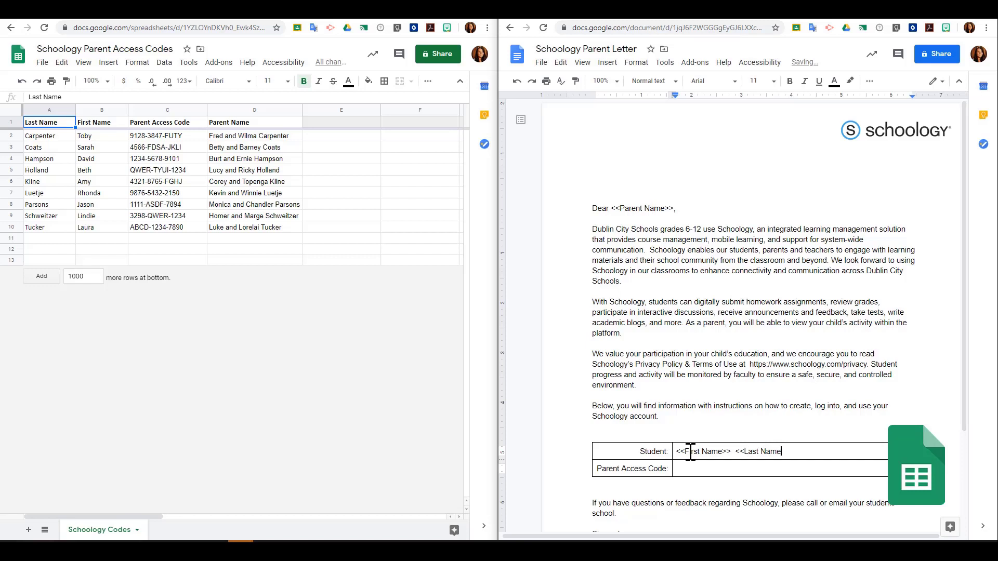
type(">>")
type("<<")
type("Parent Acec")
key("BackSpace")
key("BackSpace")
type("cess Code>>")
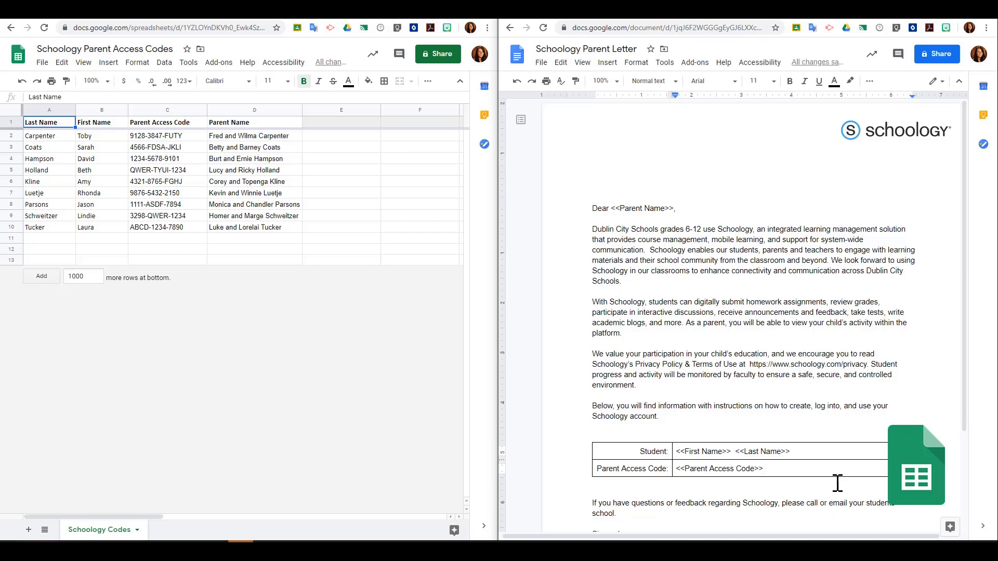
Step: Replace the [INSERT NAME] placeholder in the signature with the sender's name
scroll(840, 447, "down", 1)
scroll(839, 447, "down", 2)
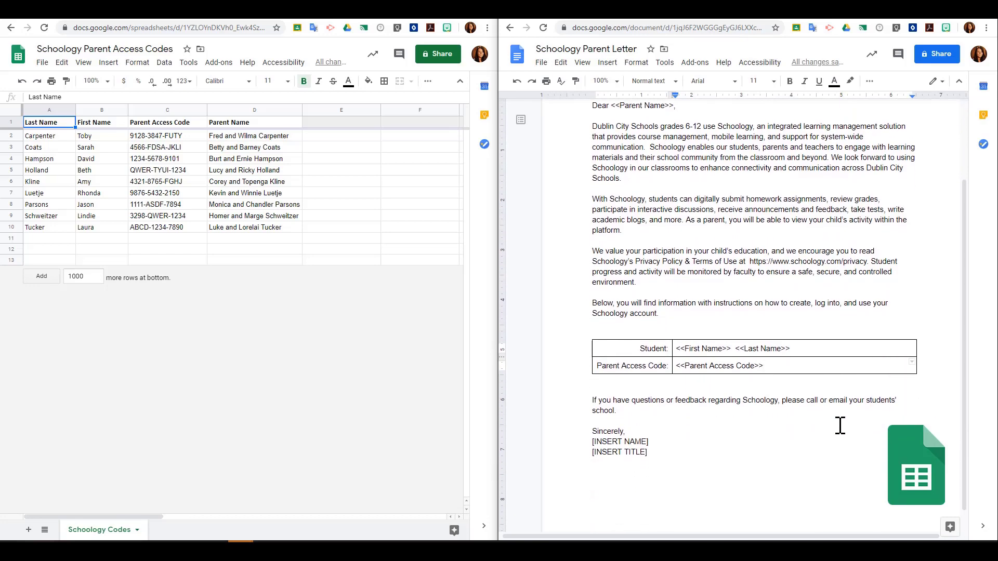
left_click_drag(650, 442, 555, 447)
type("Amelia Kline")
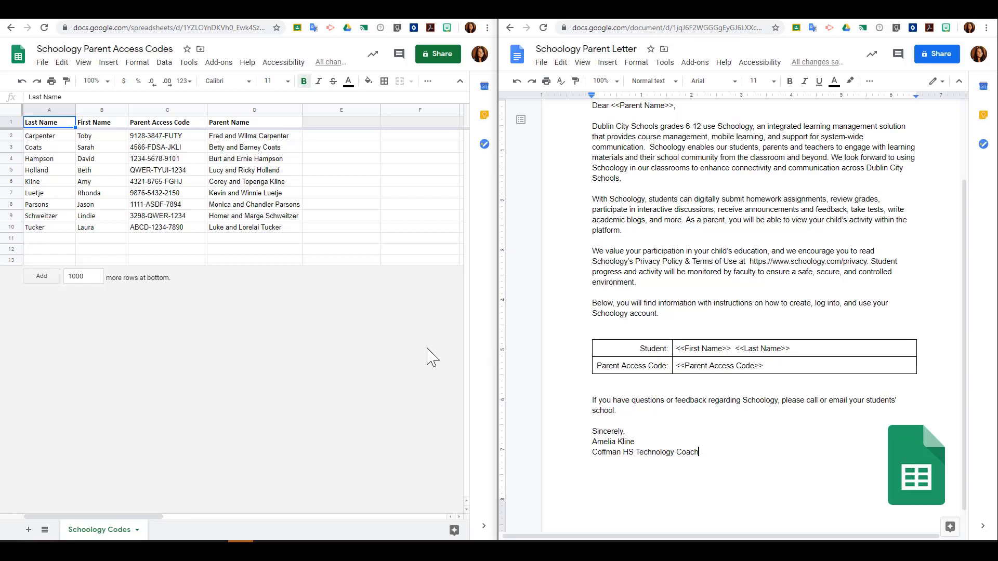
left_click(351, 324)
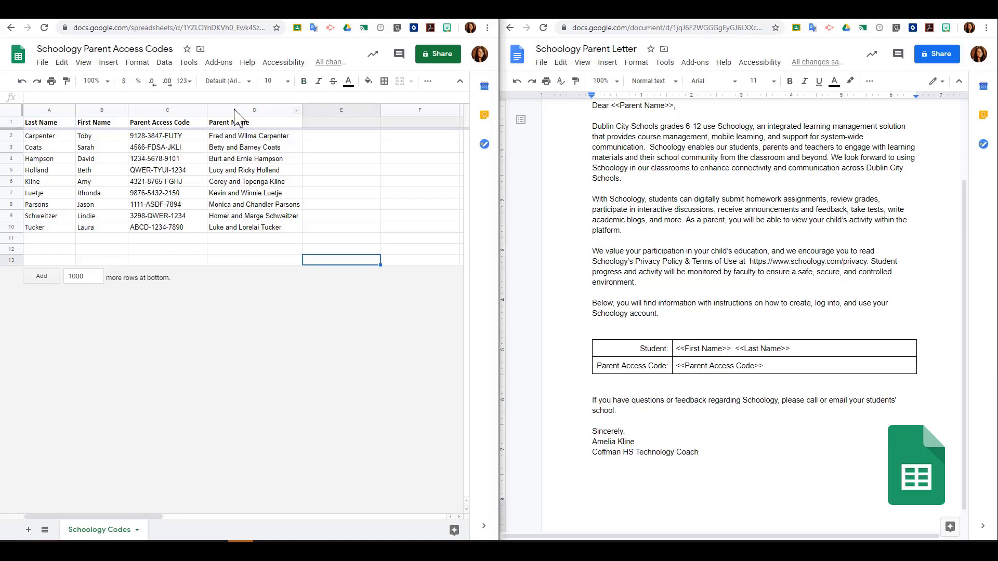
left_click(218, 63)
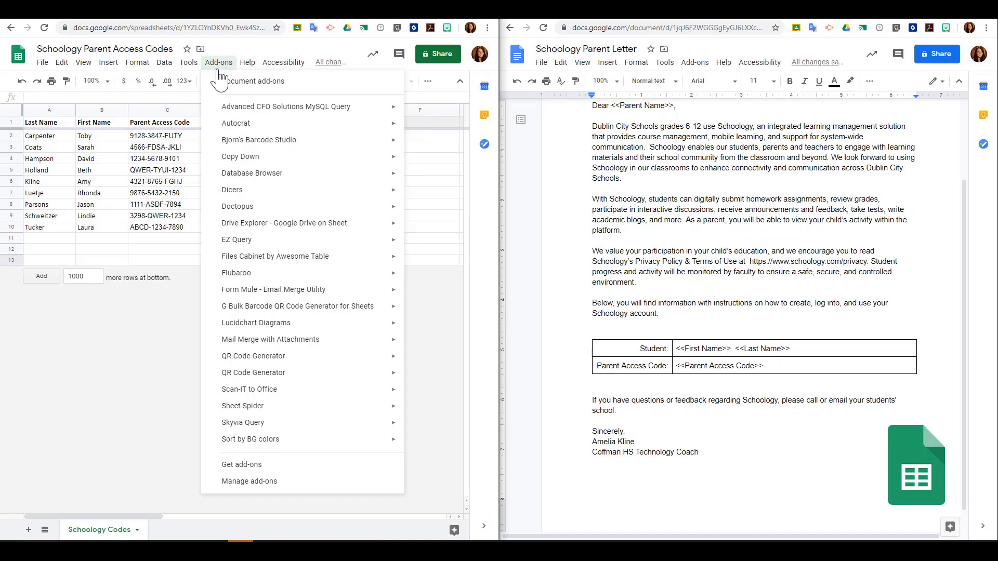
mouse_move(265, 126)
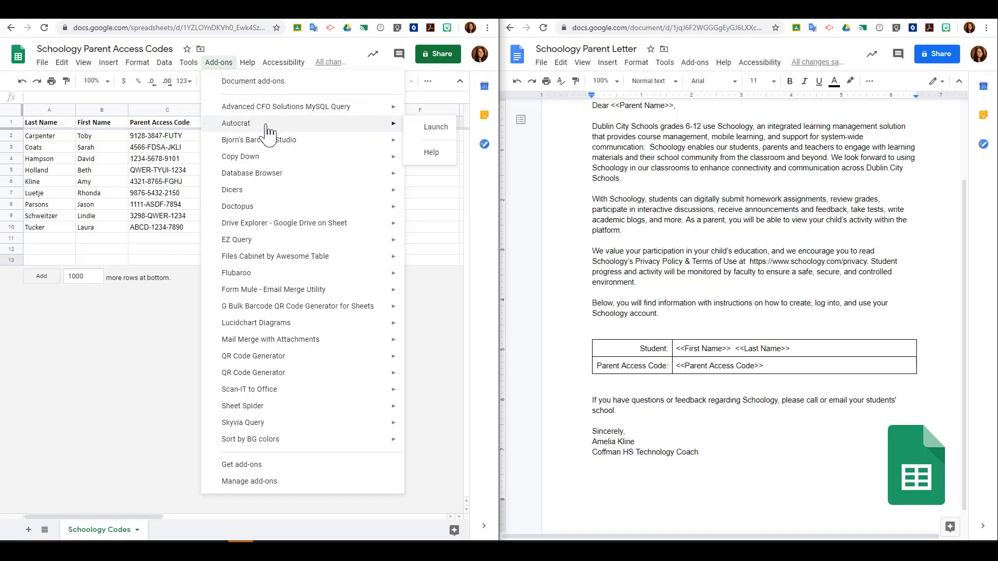
left_click(309, 468)
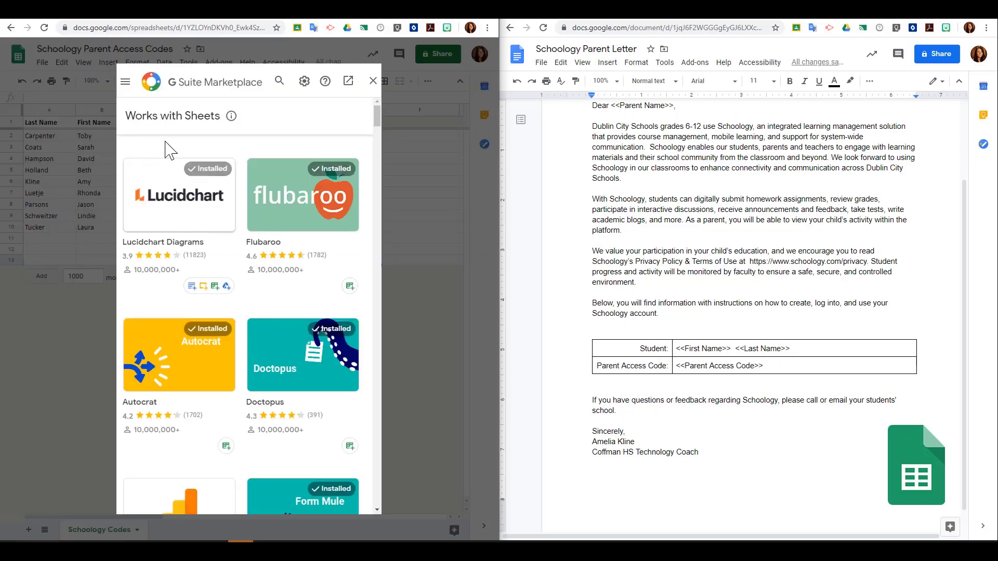
left_click(279, 81)
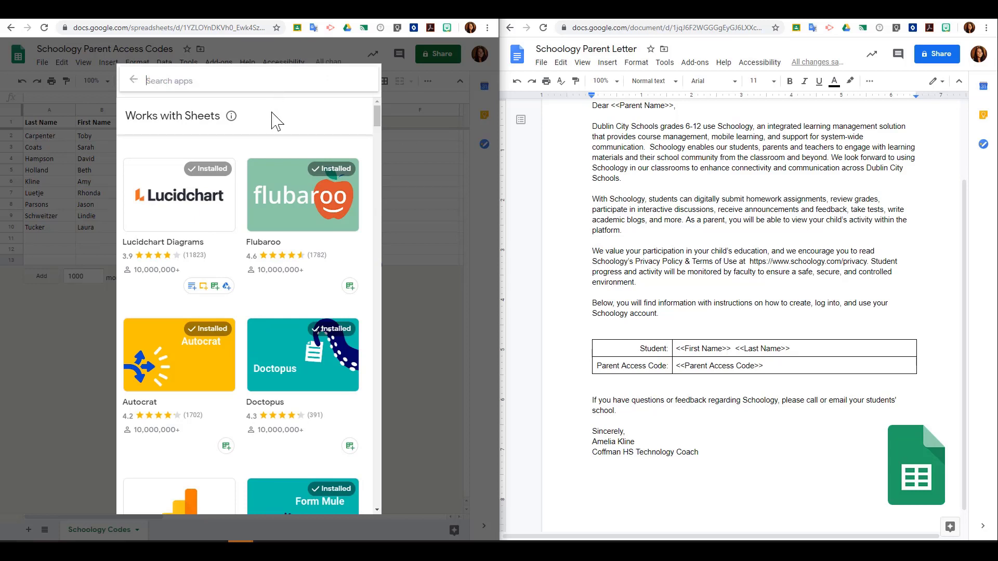
type("auto")
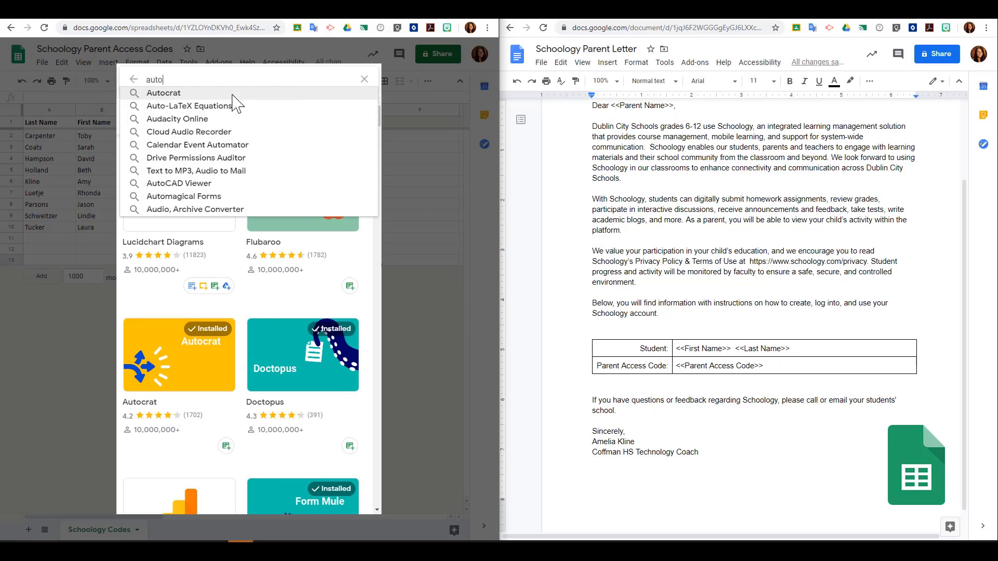
type("crat")
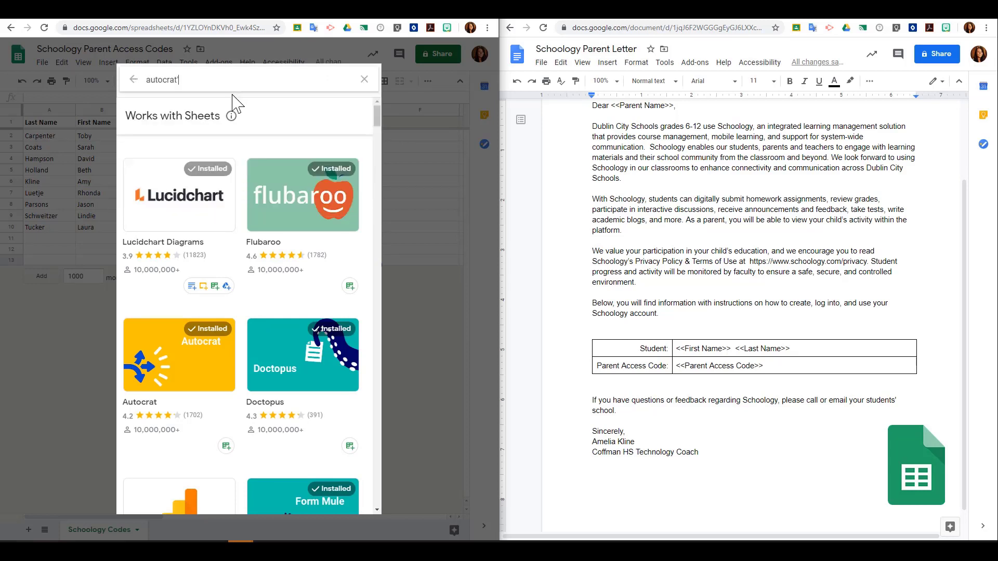
key("BackSpace")
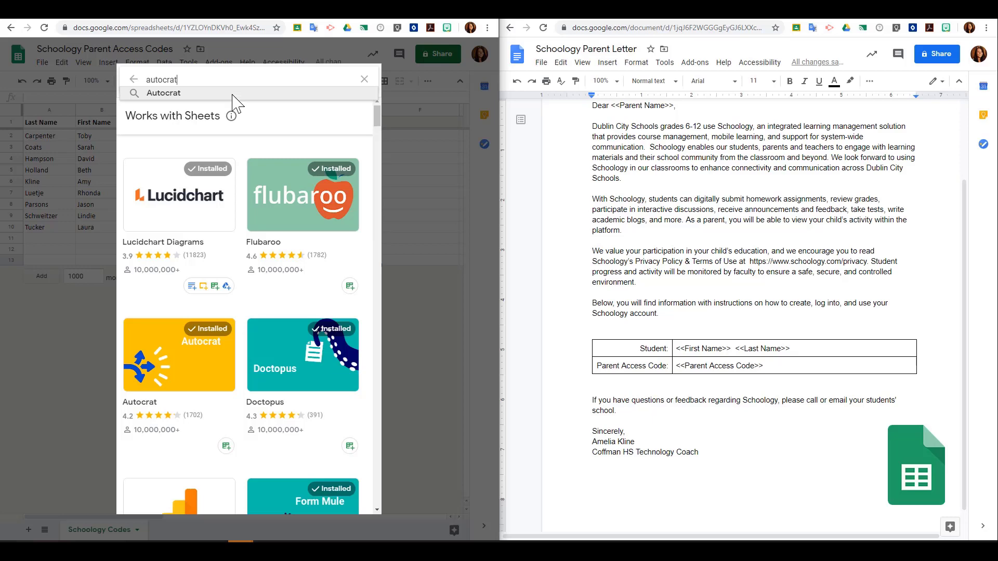
left_click(232, 96)
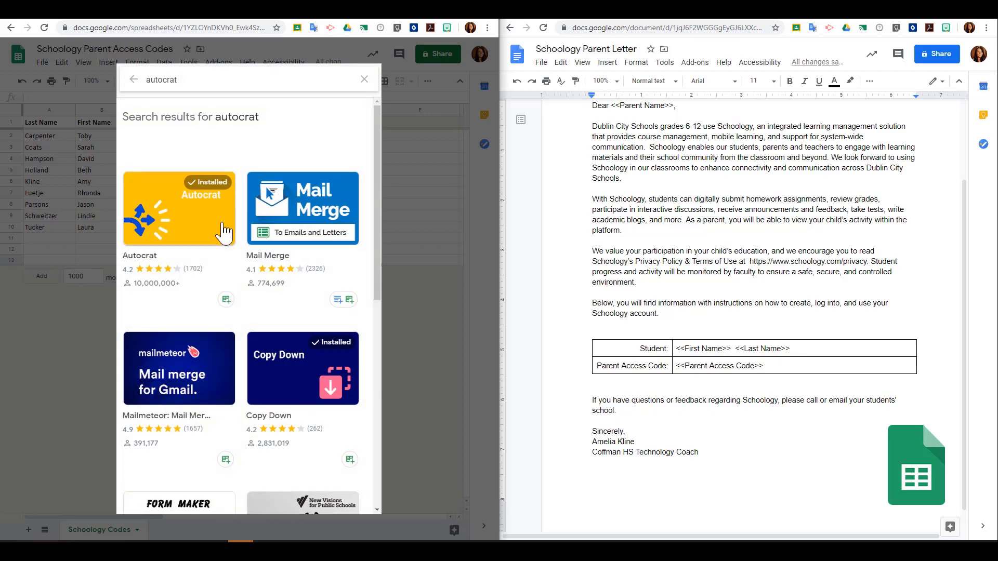
left_click(367, 83)
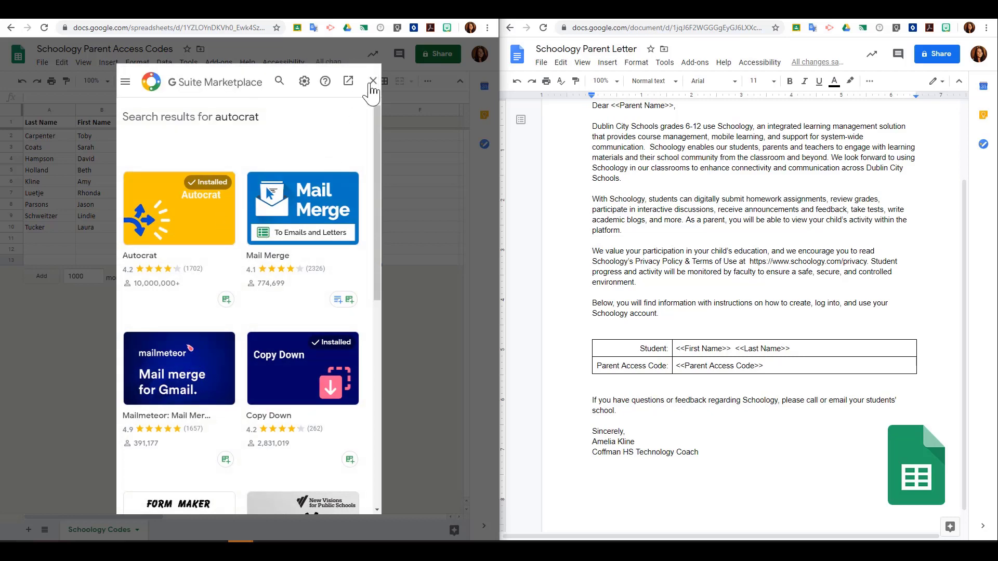
left_click(372, 82)
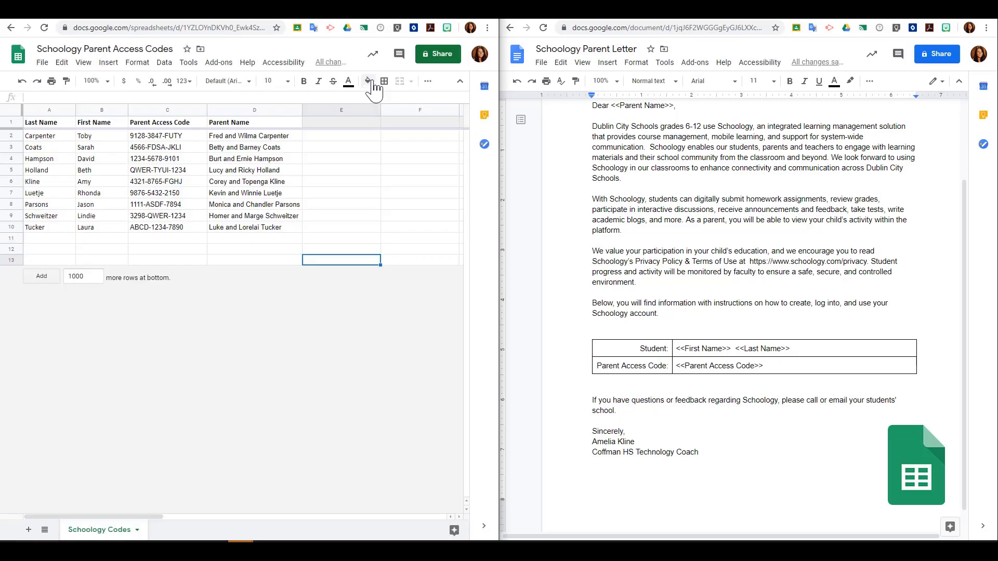
Step: Launch Autocrat and create a new job named 'Schoology Parent Letter'
left_click(225, 66)
mouse_move(257, 129)
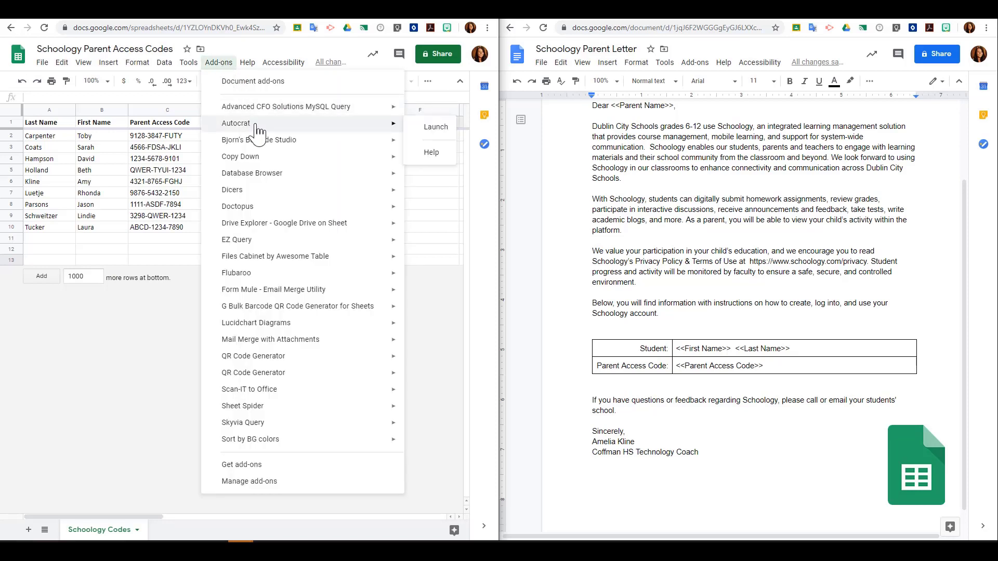
left_click(423, 129)
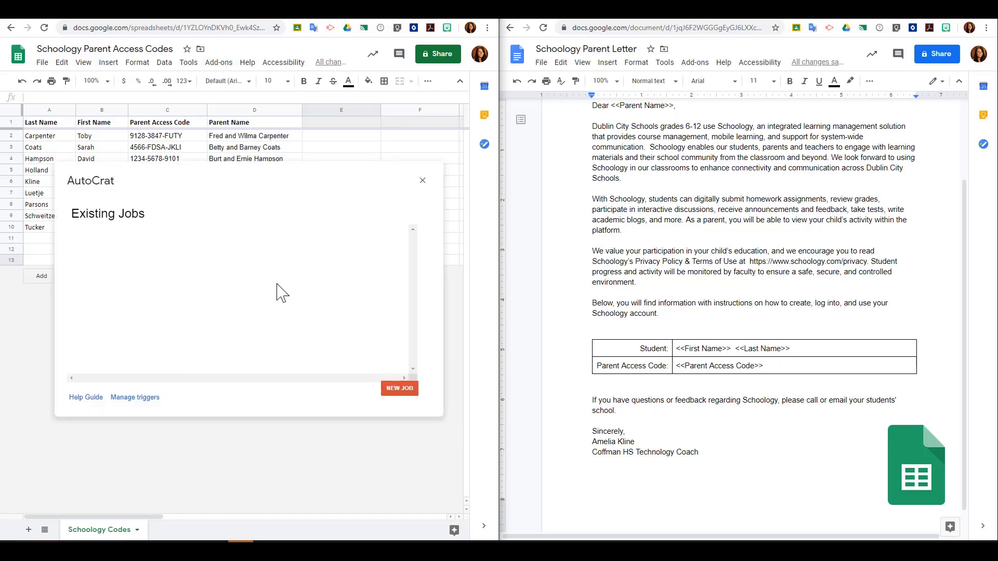
left_click(398, 393)
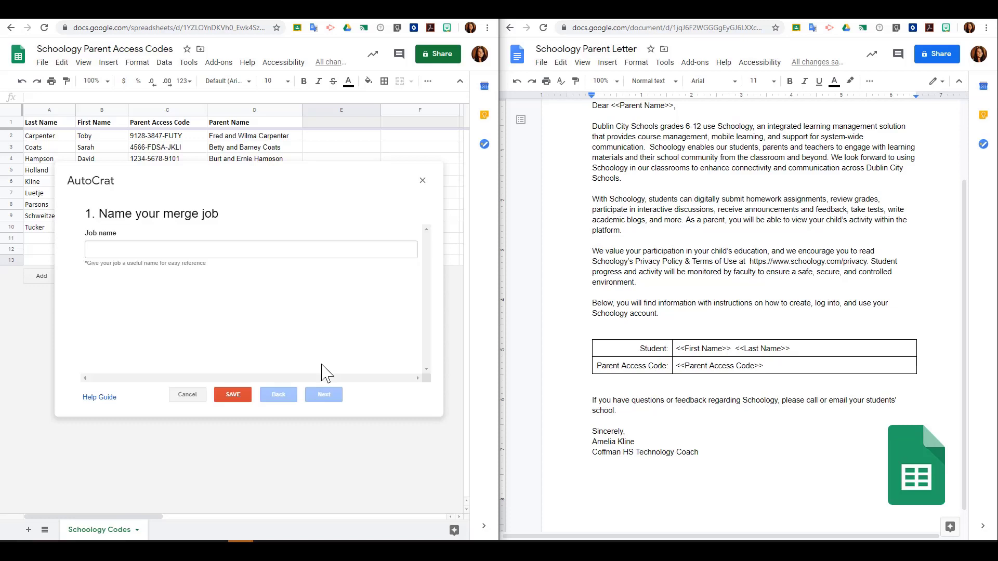
left_click(179, 249)
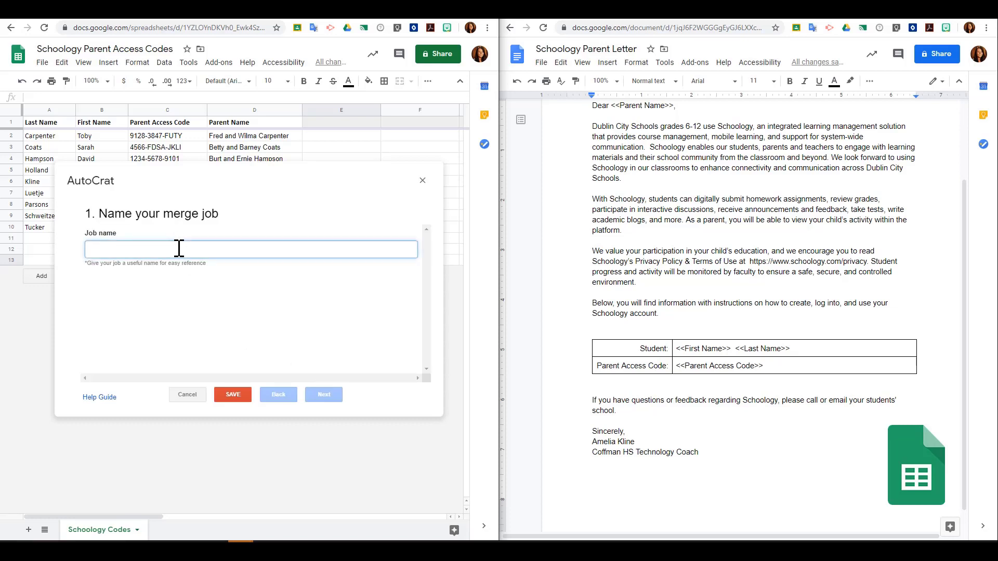
type("Schoology Parent Letter")
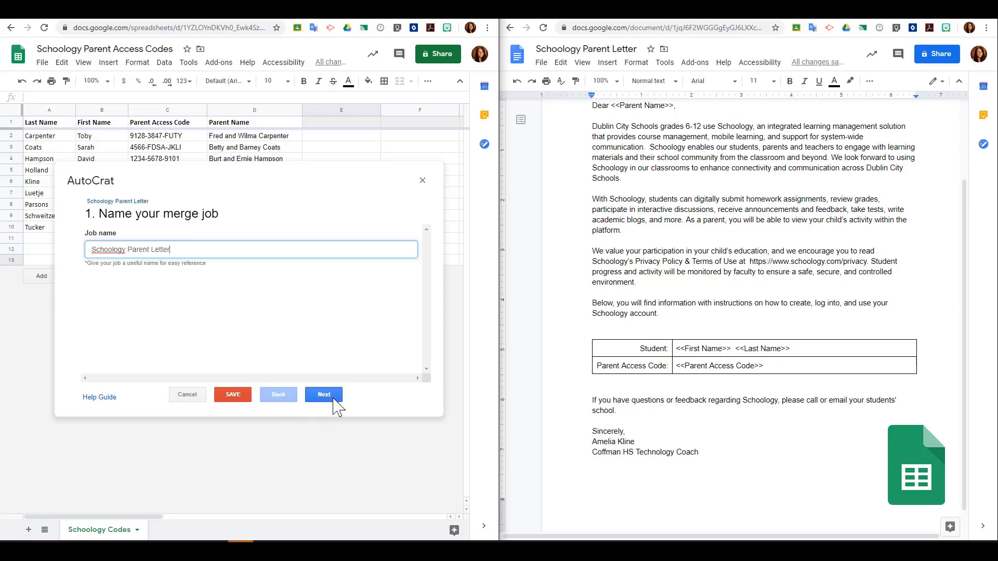
left_click(324, 395)
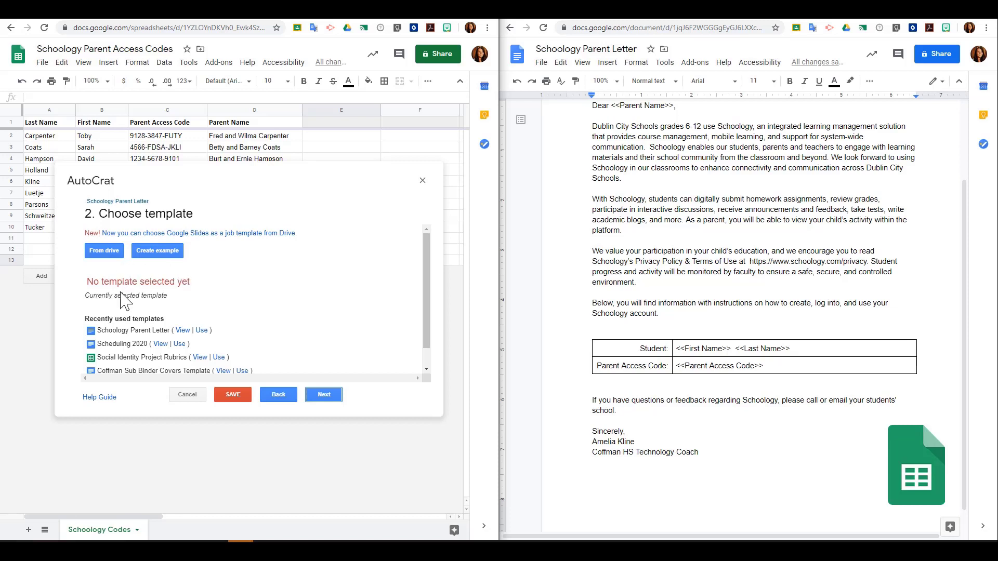
Step: Choose the Schoology Parent Letter doc from Google Drive as the job's template
scroll(120, 327, "down", 1)
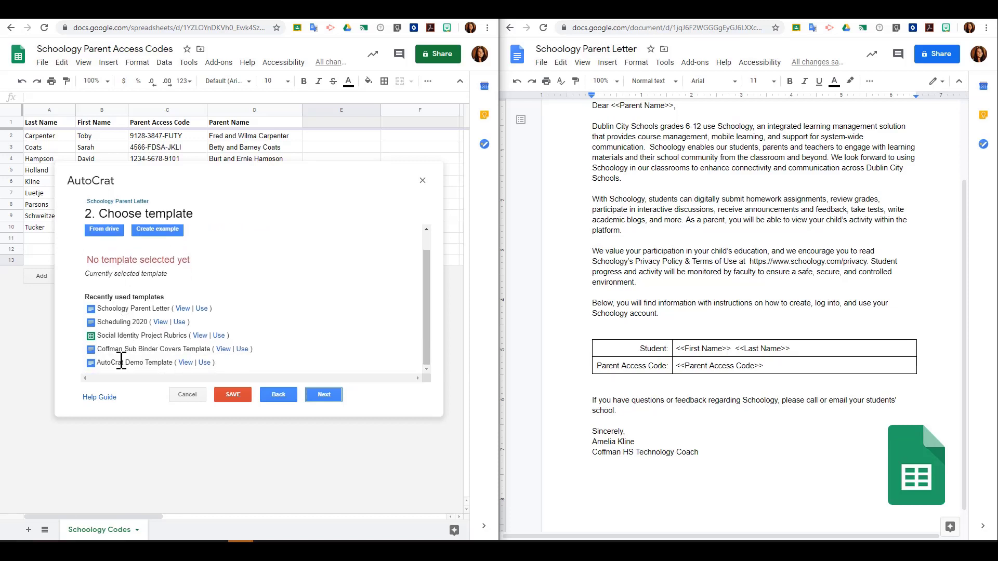
left_click(106, 230)
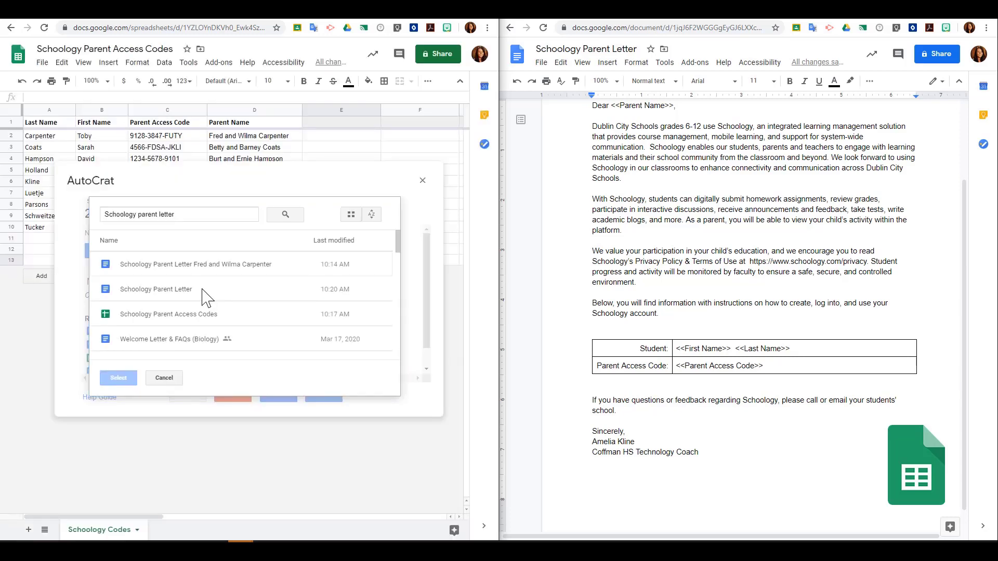
left_click(200, 291)
left_click(129, 380)
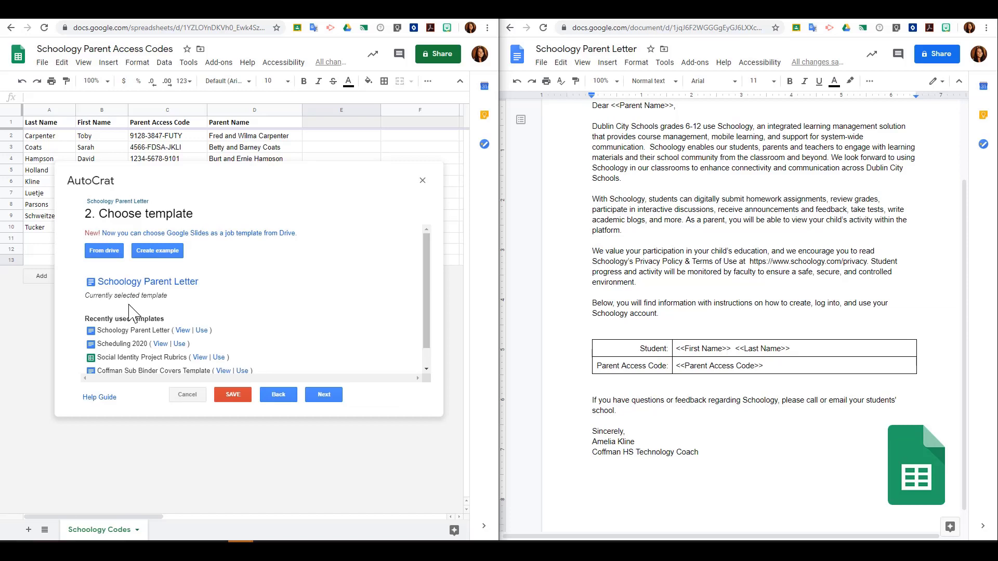
left_click(324, 396)
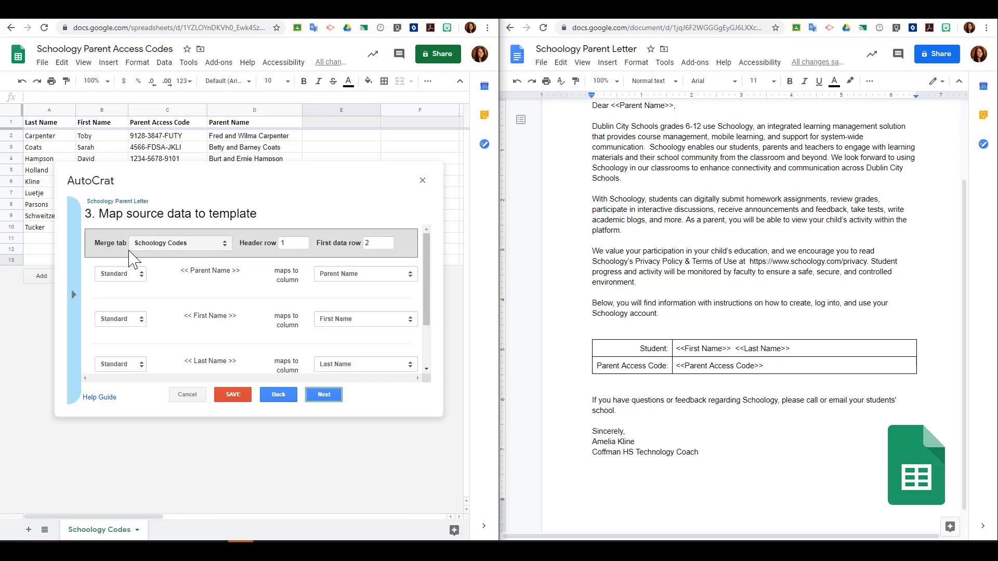
Step: Map the Parent Access Code tag to the Parent Access Code column
left_click(116, 534)
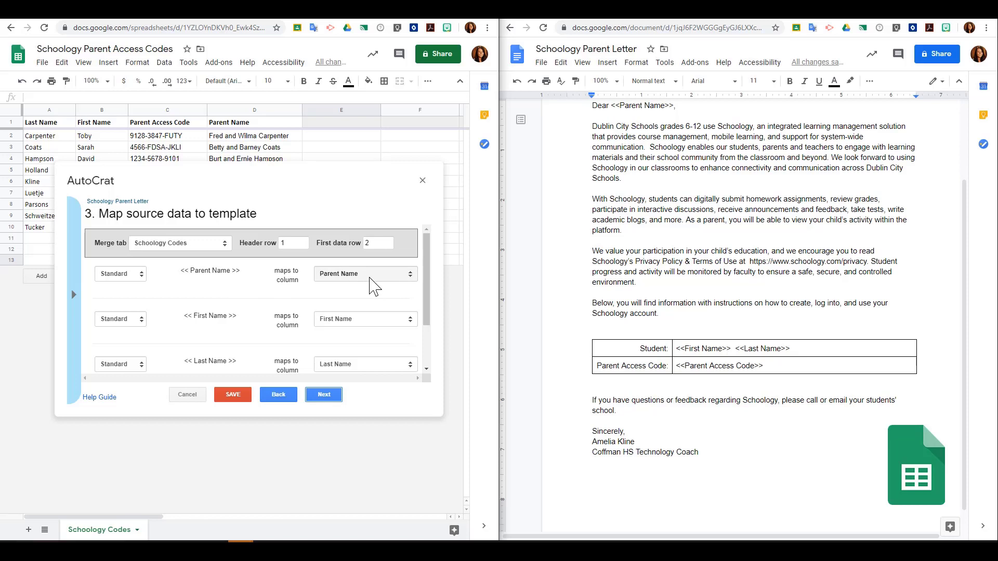
scroll(373, 286, "down", 1)
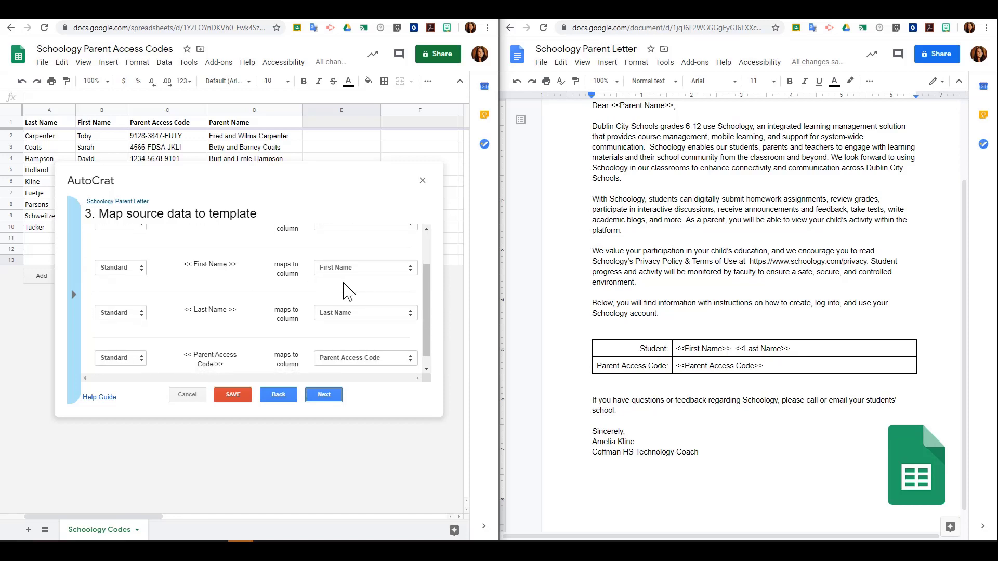
scroll(345, 320, "down", 1)
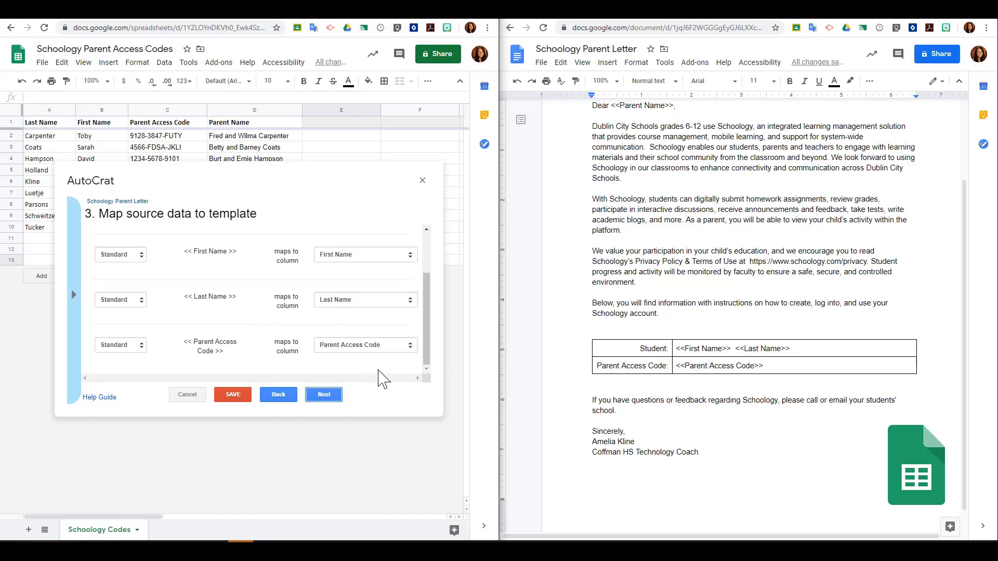
left_click(404, 348)
left_click(404, 406)
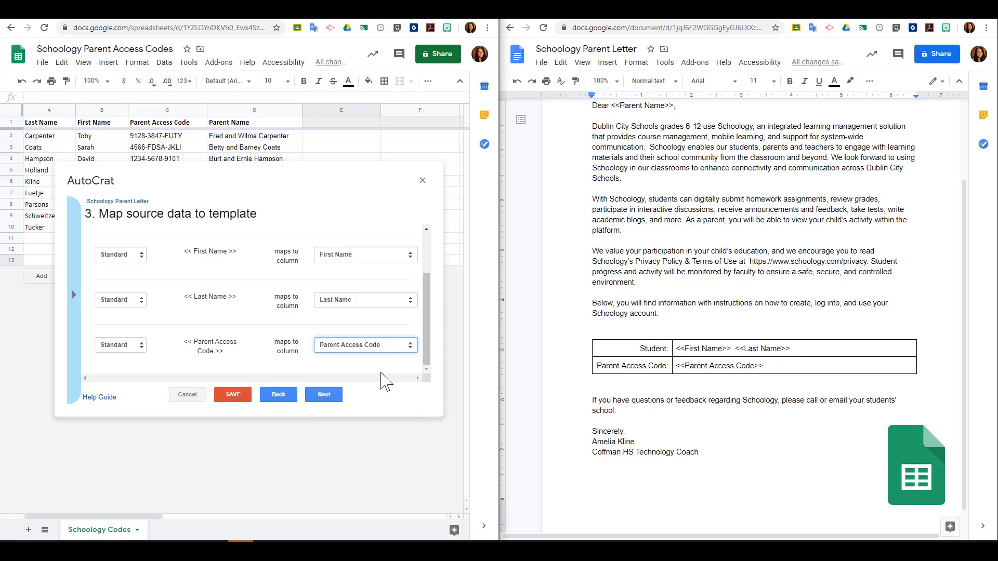
scroll(382, 378, "up", 2)
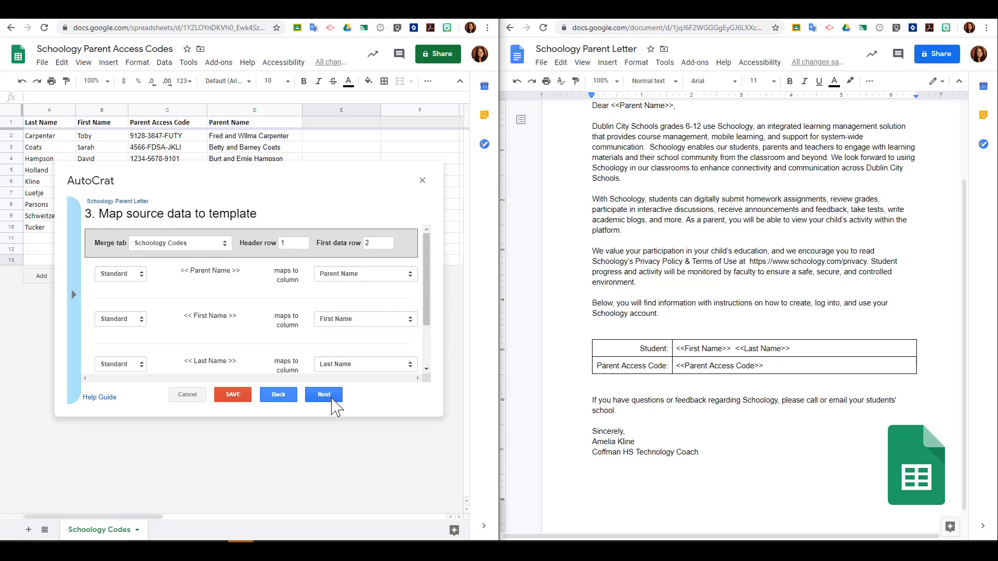
left_click(333, 400)
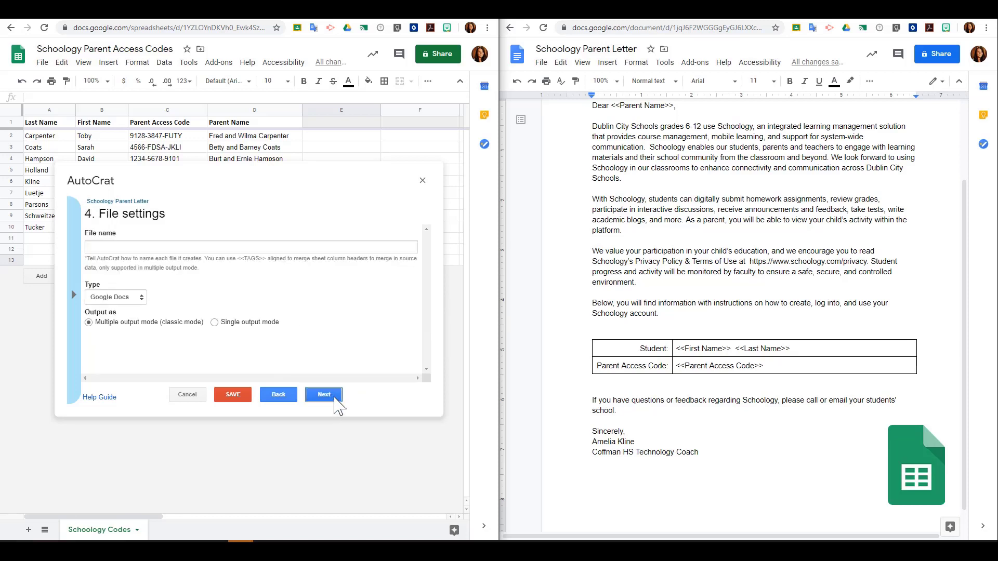
Step: Set the merged file name to 'Schoology Parent Letter - <<Last Name>>, <<First Name>>' using copied tags
left_click(192, 248)
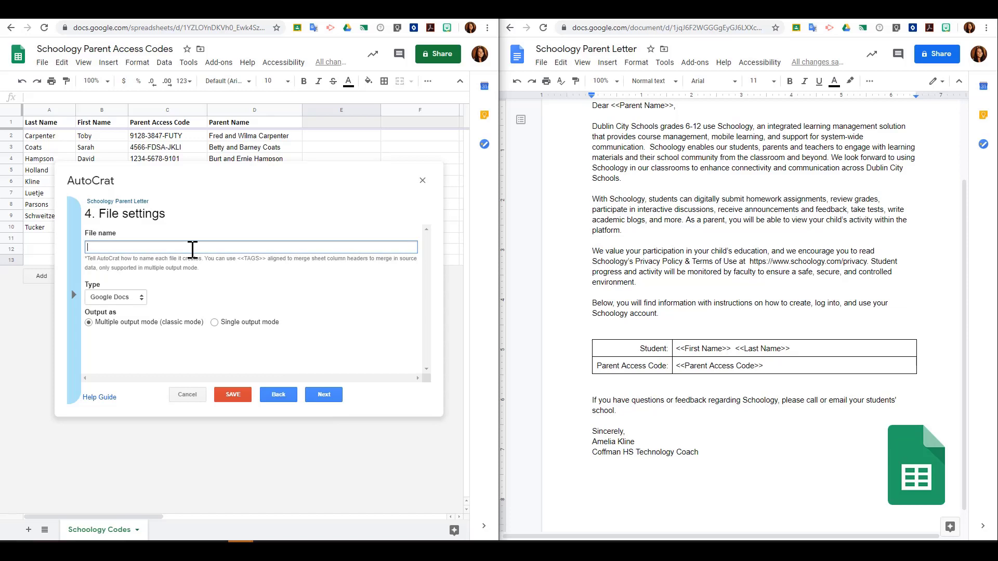
type("Schoology Parent Letter -")
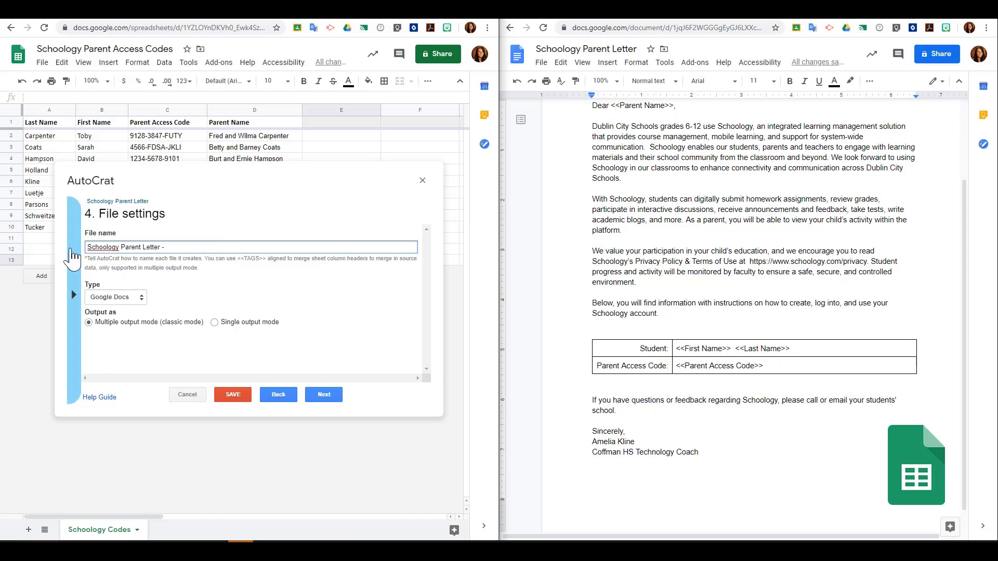
left_click(73, 357)
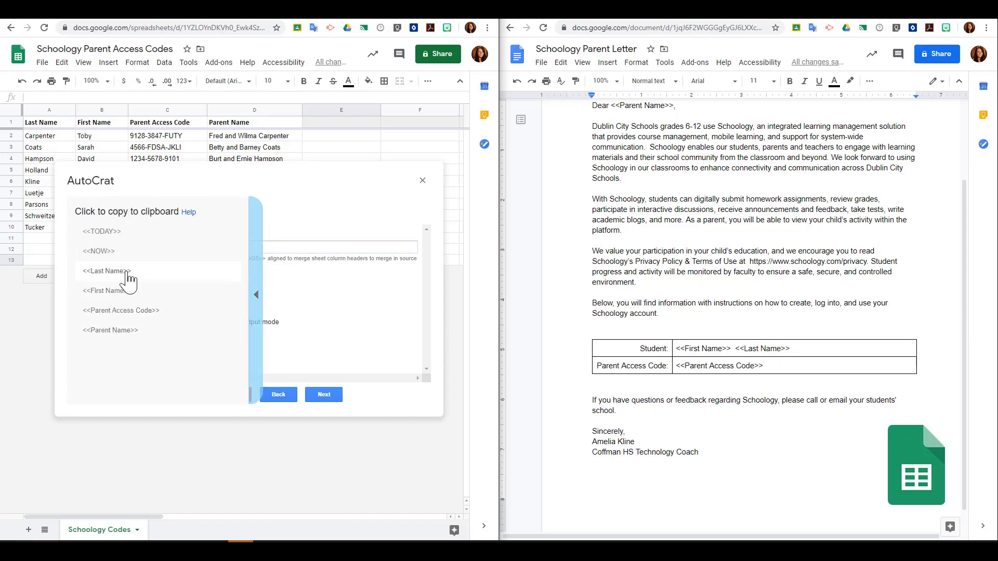
left_click(128, 275)
left_click(187, 248)
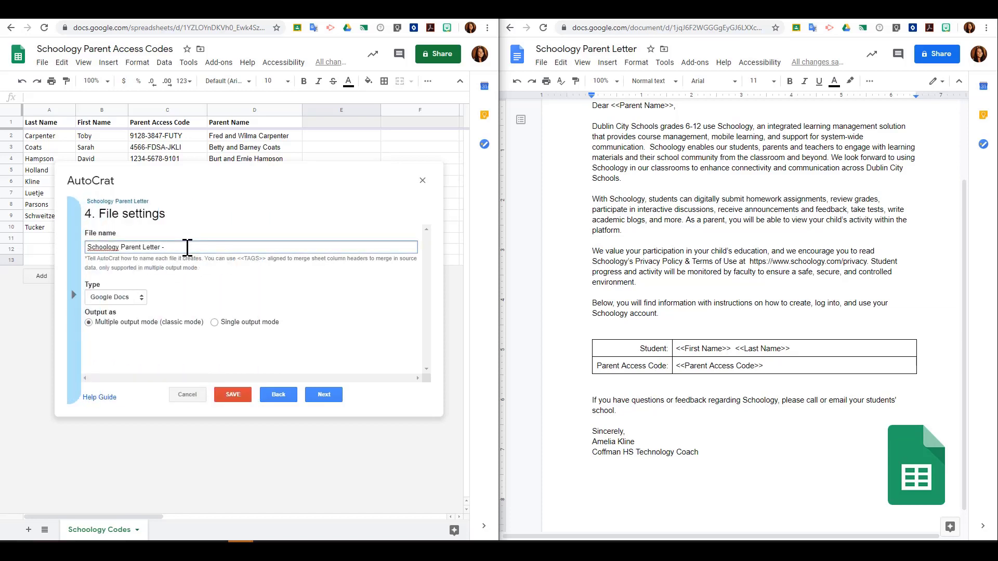
type("<<Last Name>>")
left_click(74, 295)
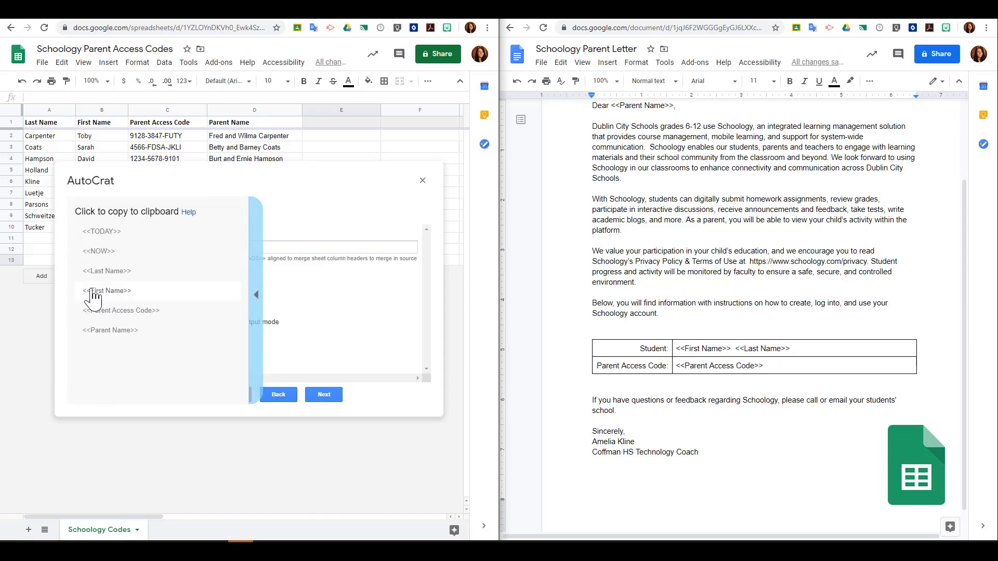
left_click(129, 292)
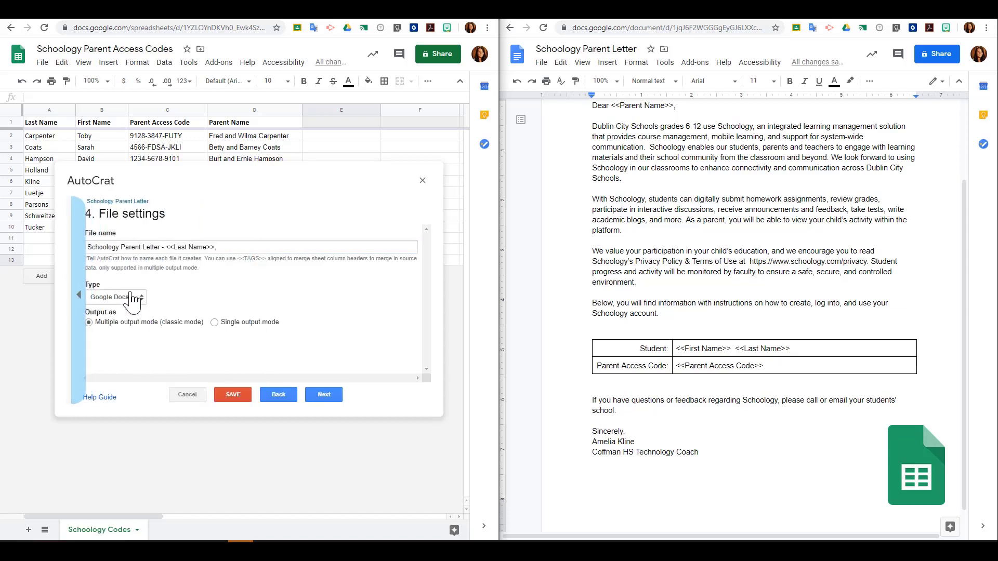
left_click(234, 247)
type("<<First Name>>")
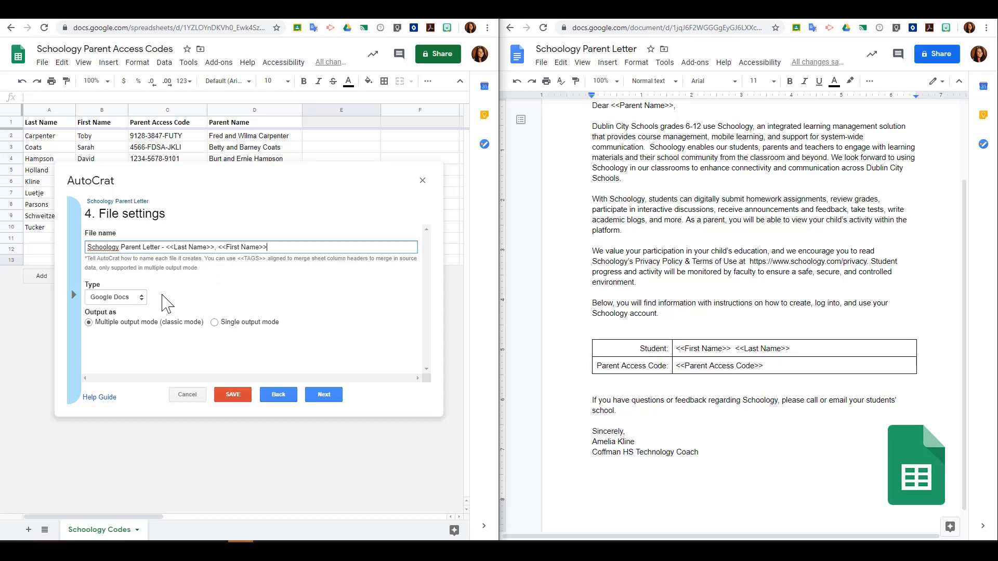
Step: Keep Google Docs as the output type and choose Single output mode
left_click(137, 301)
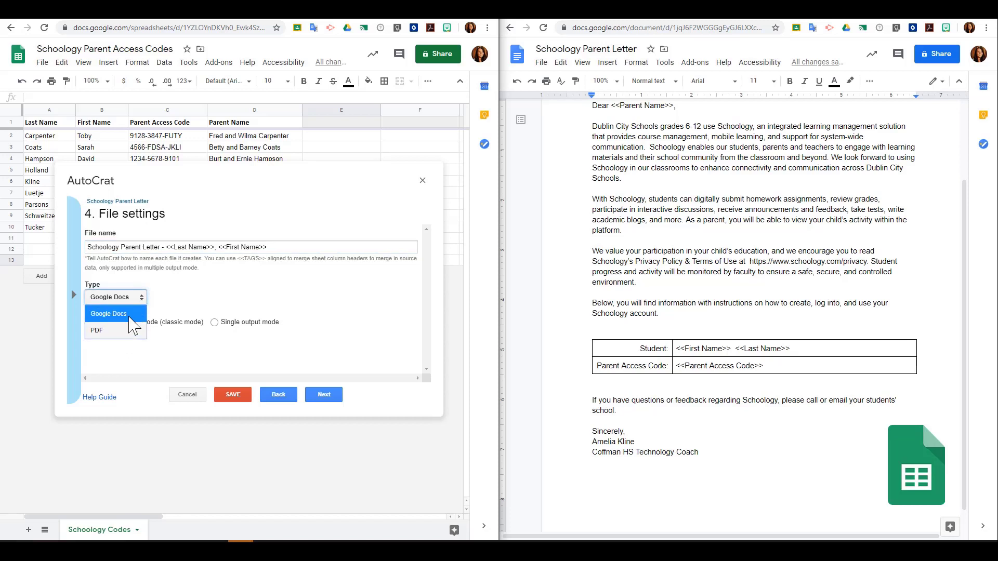
left_click(130, 317)
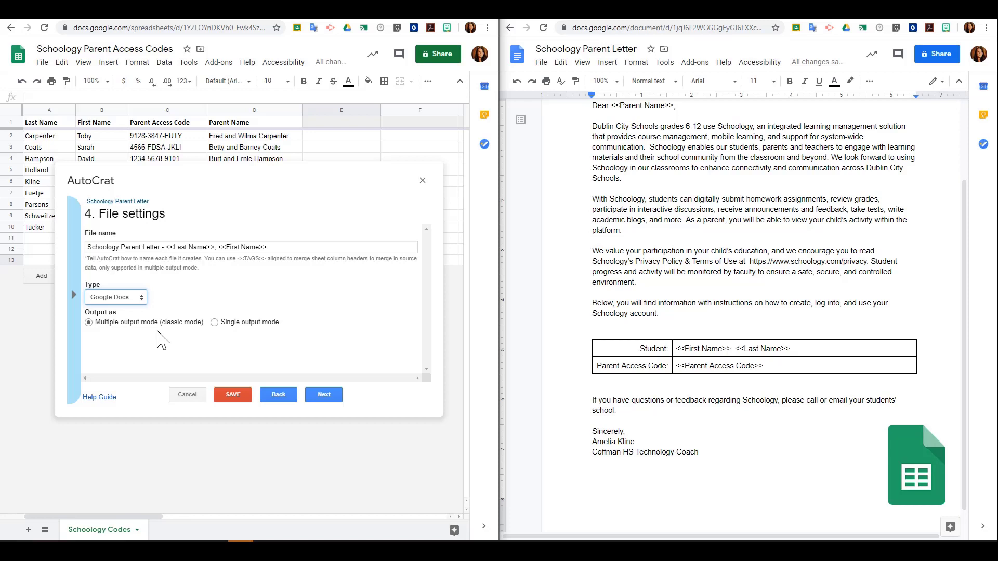
left_click(214, 323)
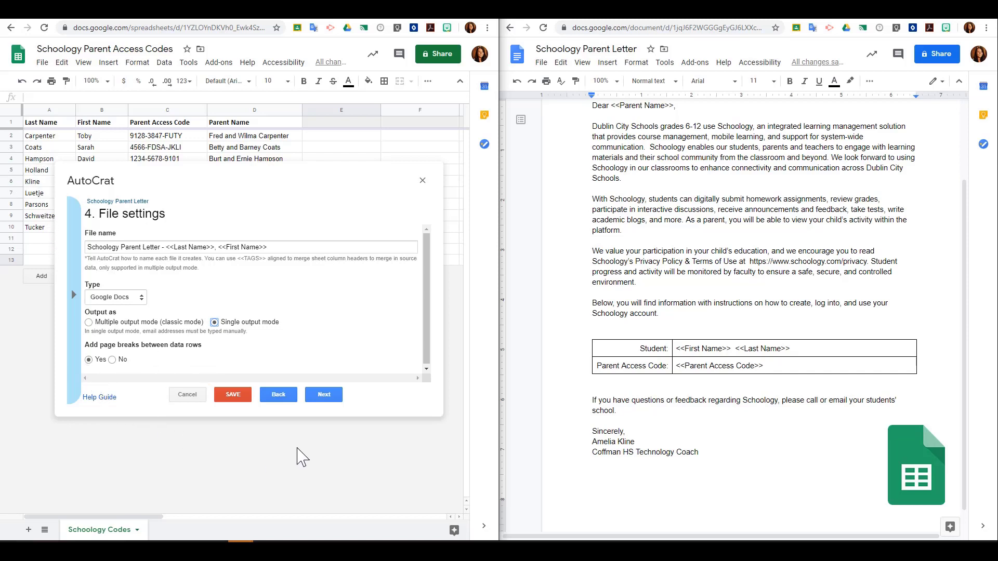
left_click(330, 397)
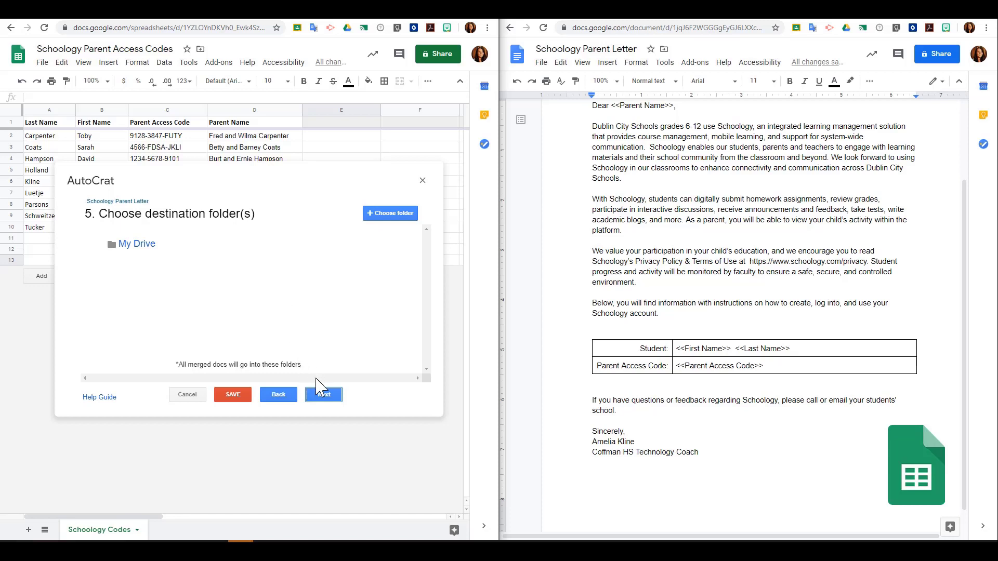
Step: Keep My Drive as the folder with no condition, sharing or triggers, and save the job
left_click(326, 398)
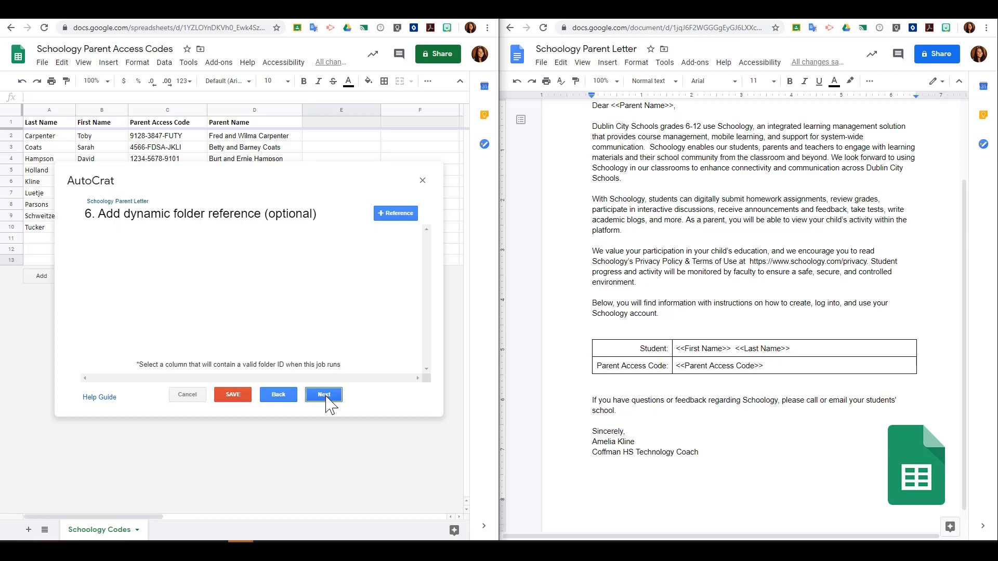
left_click(326, 399)
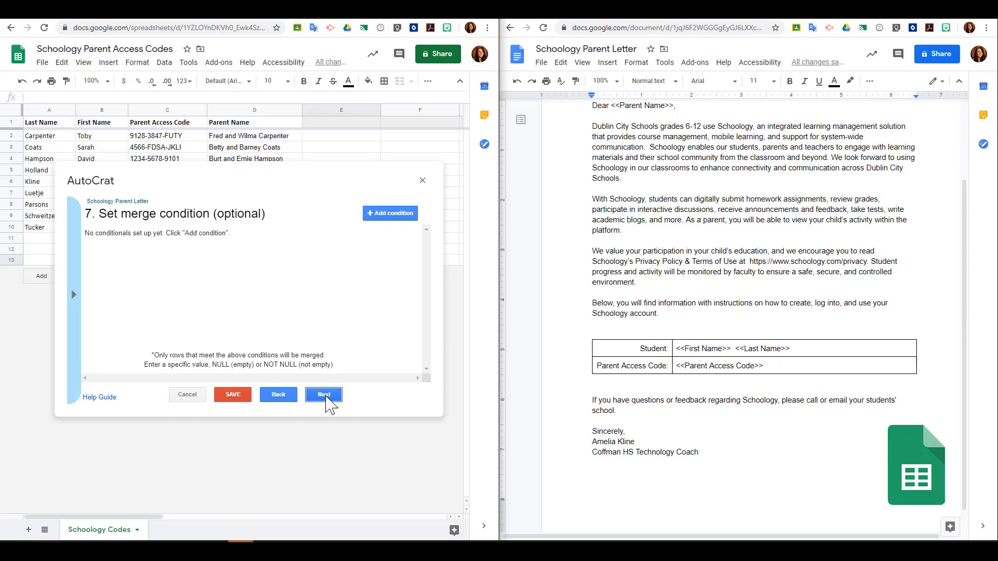
left_click(326, 398)
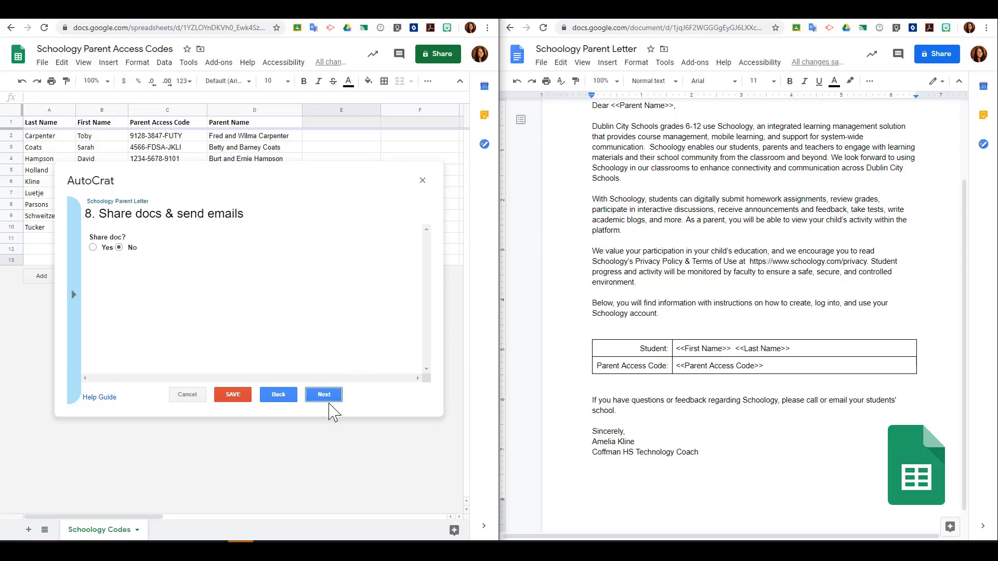
left_click(331, 395)
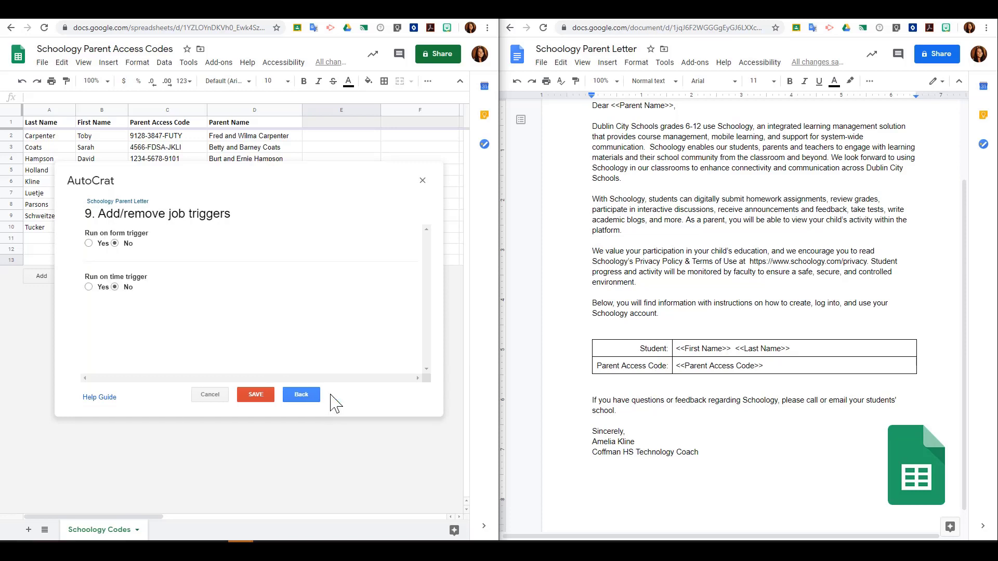
left_click(260, 396)
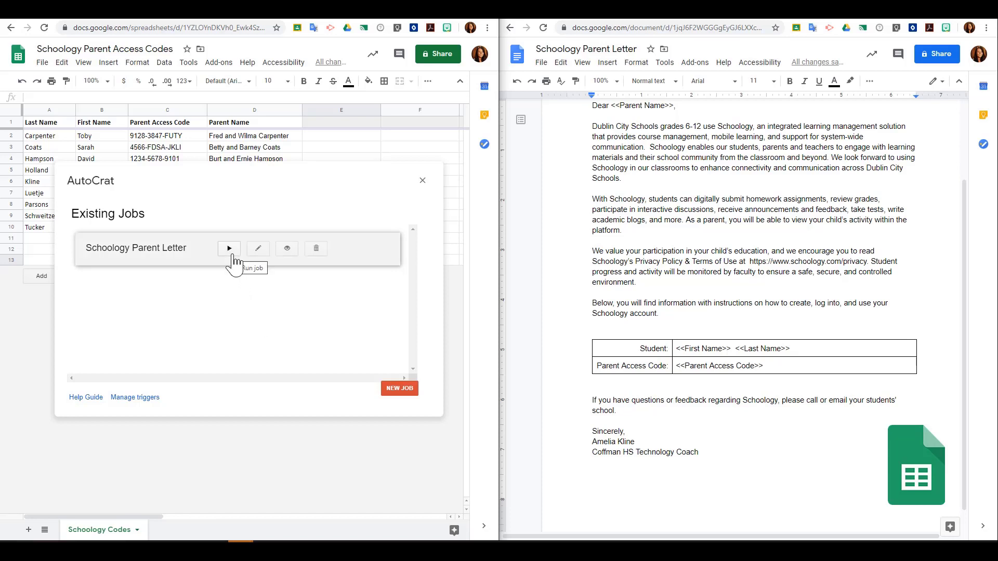
Step: Run the Schoology Parent Letter job to generate merged docs for all nine rows
left_click(292, 256)
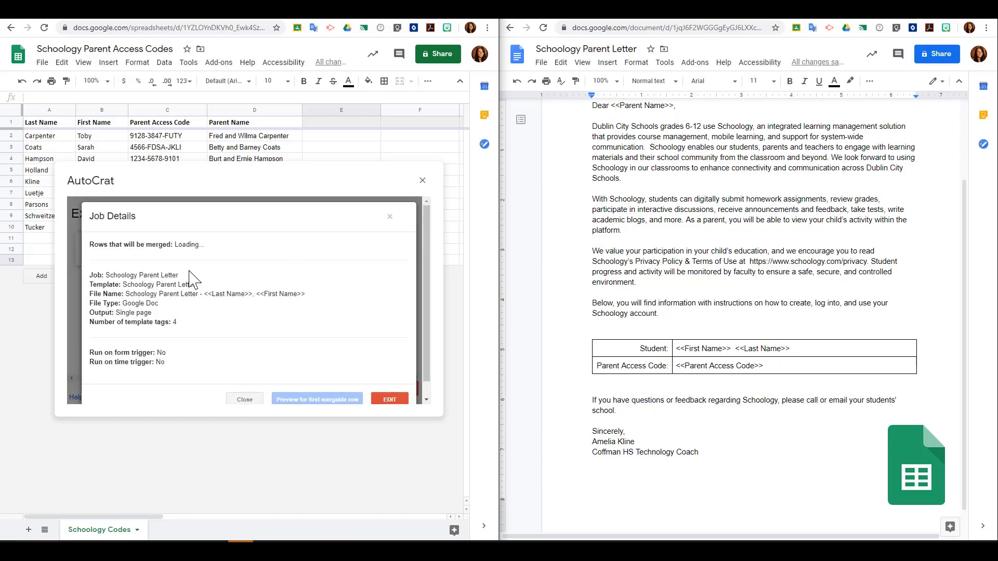
scroll(174, 307, "down", 1)
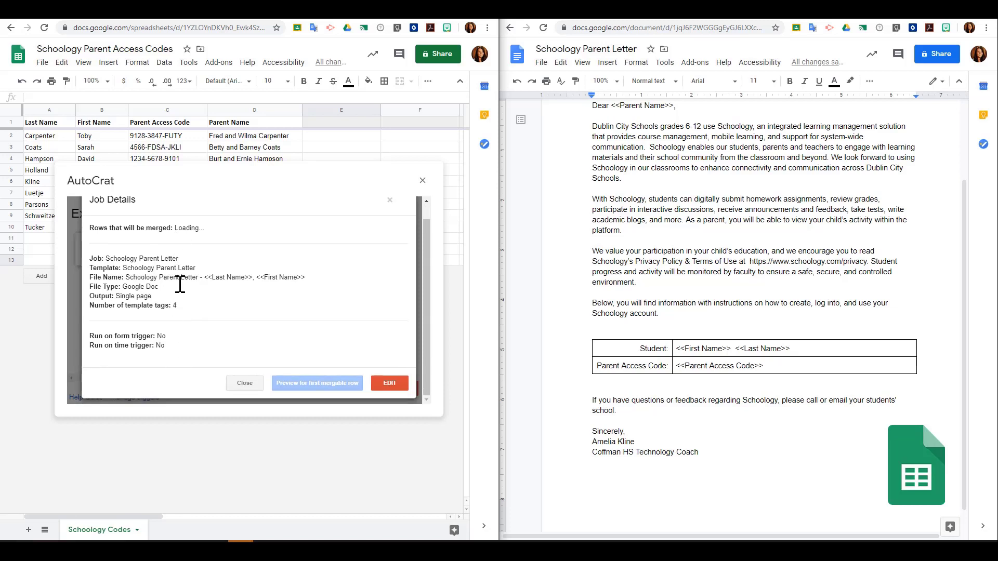
left_click(390, 200)
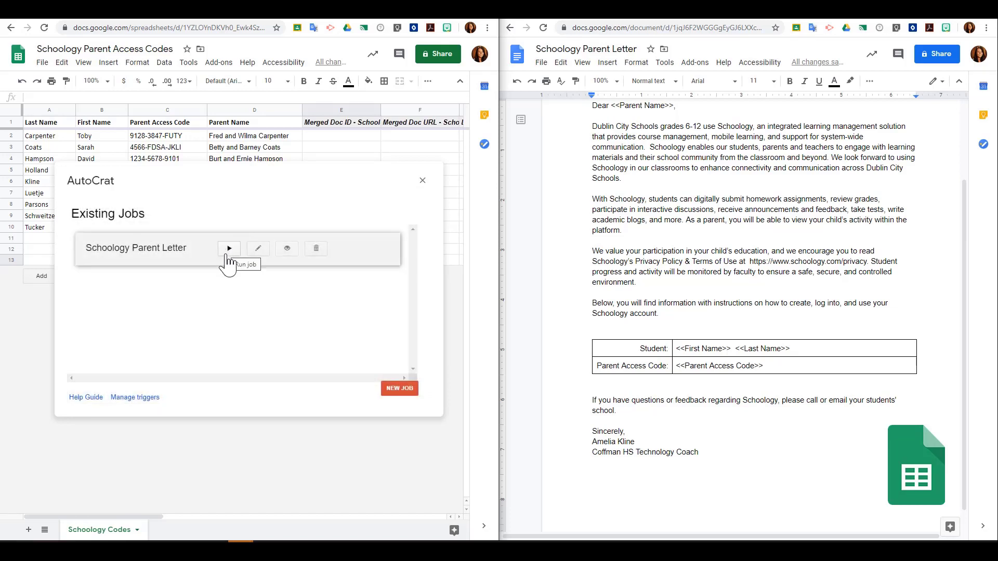
left_click(228, 249)
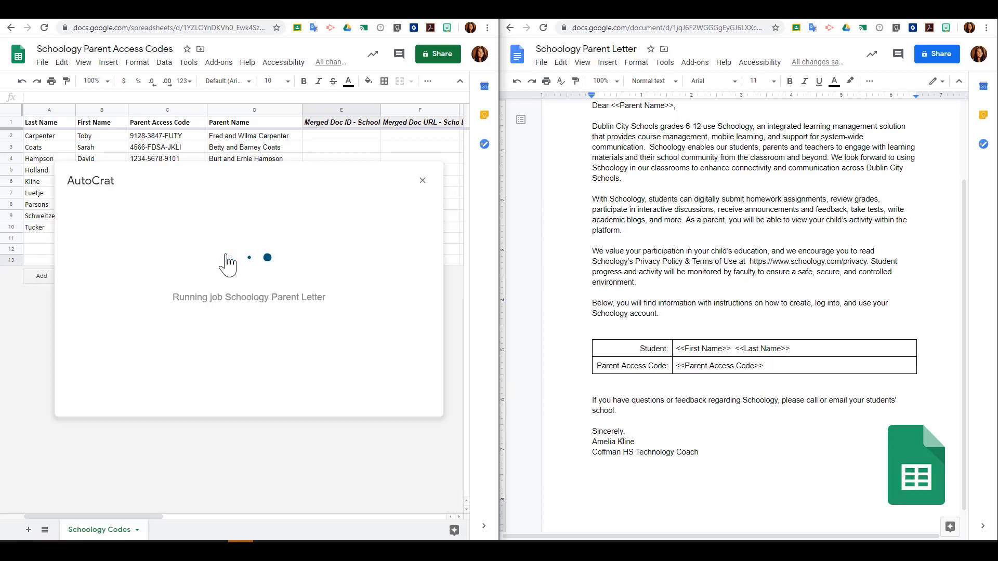
left_click(422, 181)
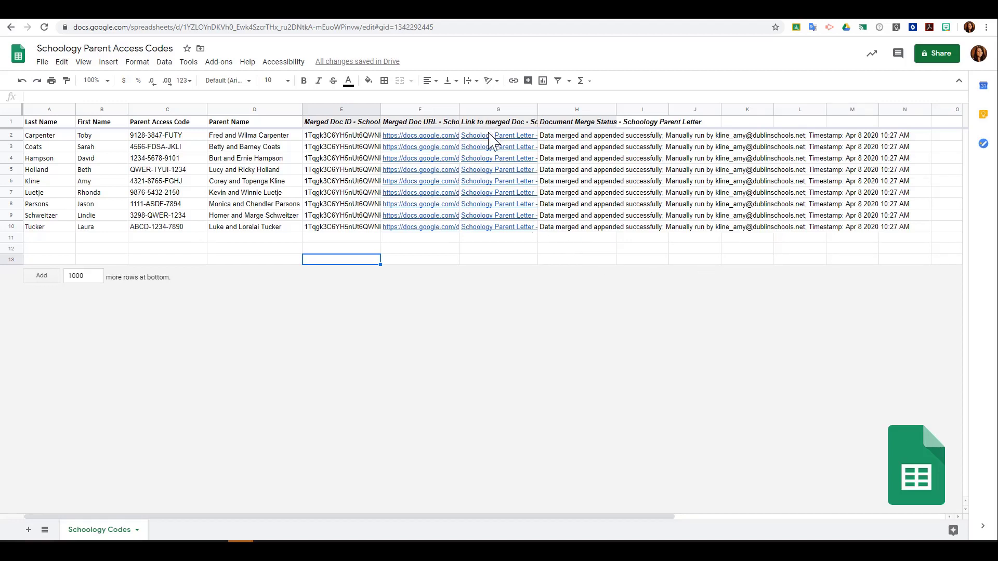
Step: Open a merged letter from its link in the Merged Doc URL column
mouse_move(475, 136)
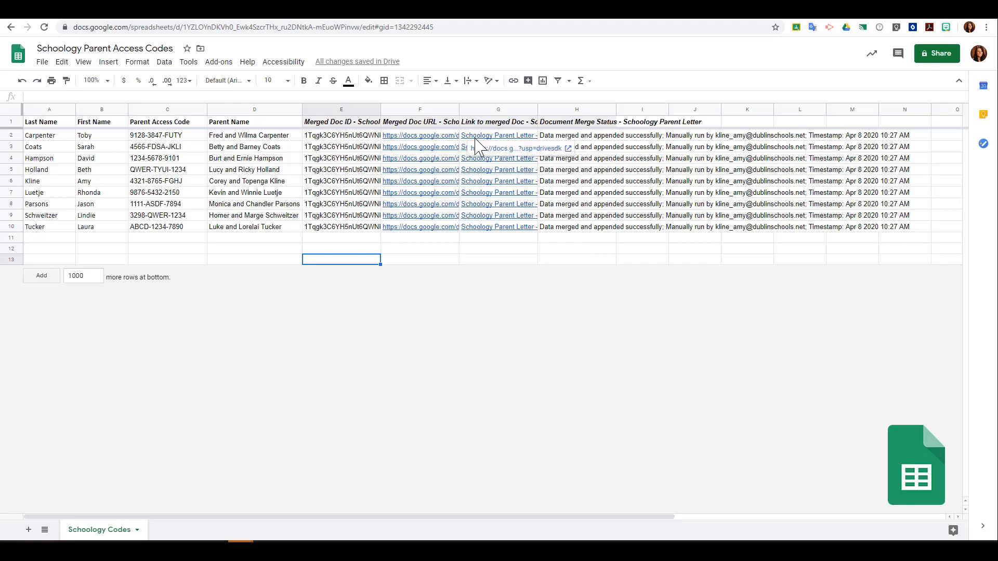
left_click(432, 229)
left_click(432, 216)
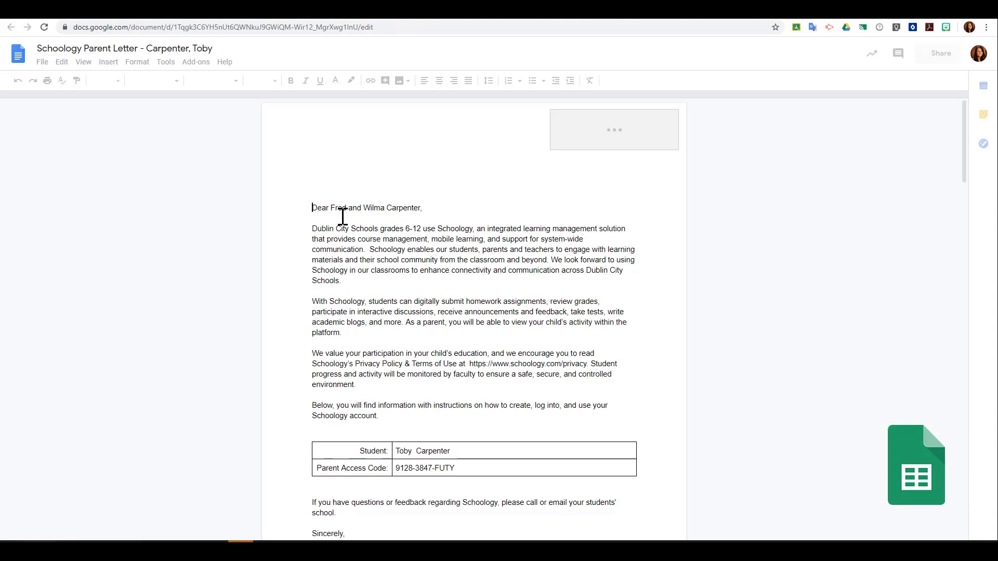
Step: Scroll through the merged Schoology letters to check each family's copy
scroll(441, 342, "down", 2)
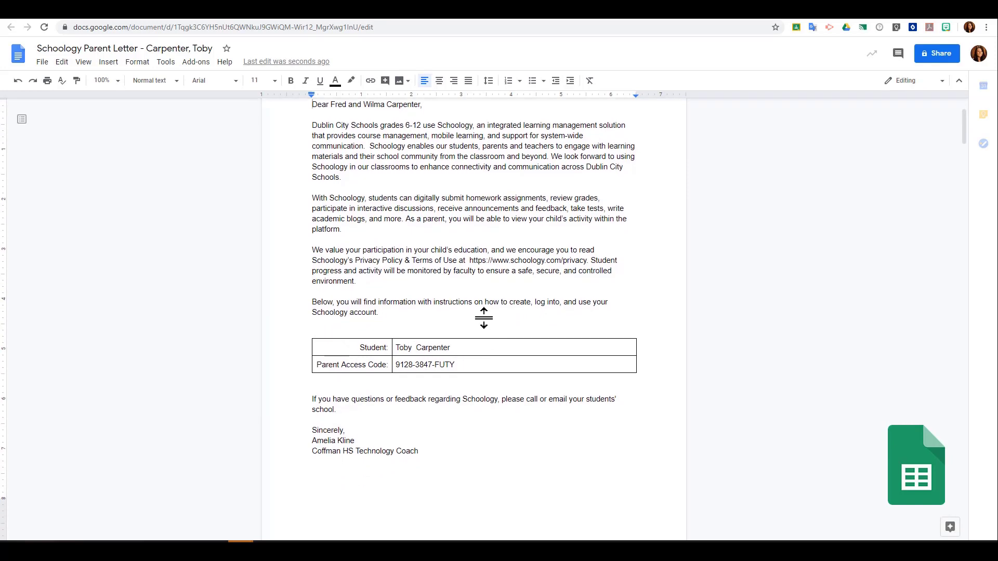
scroll(483, 318, "down", 3)
scroll(484, 318, "down", 7)
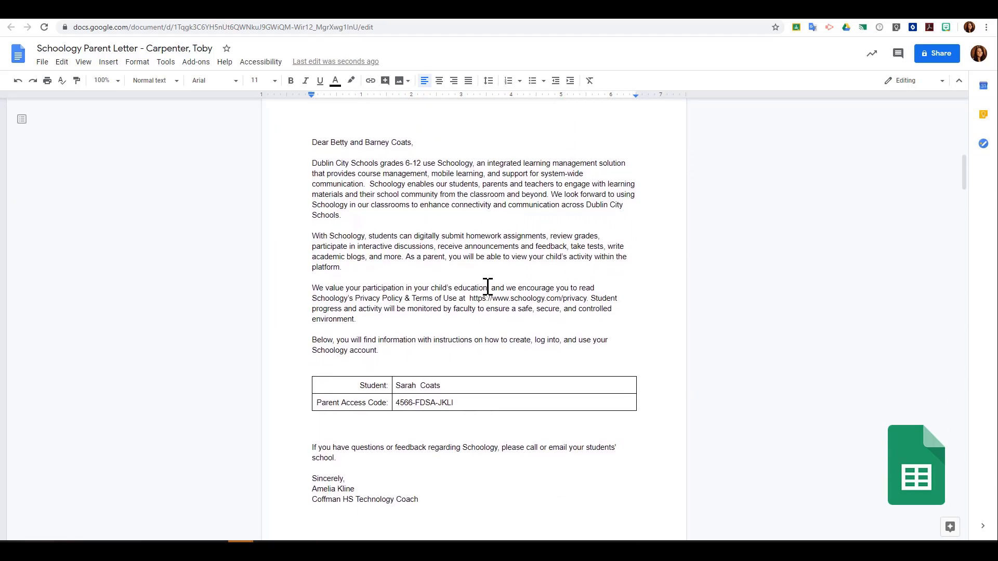
scroll(488, 288, "down", 6)
scroll(493, 292, "down", 6)
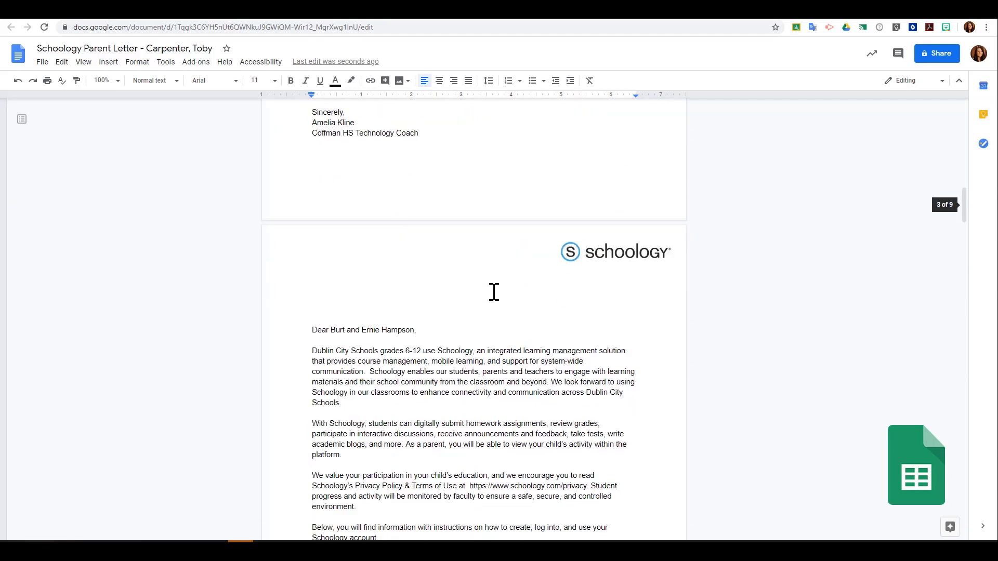
scroll(494, 292, "down", 8)
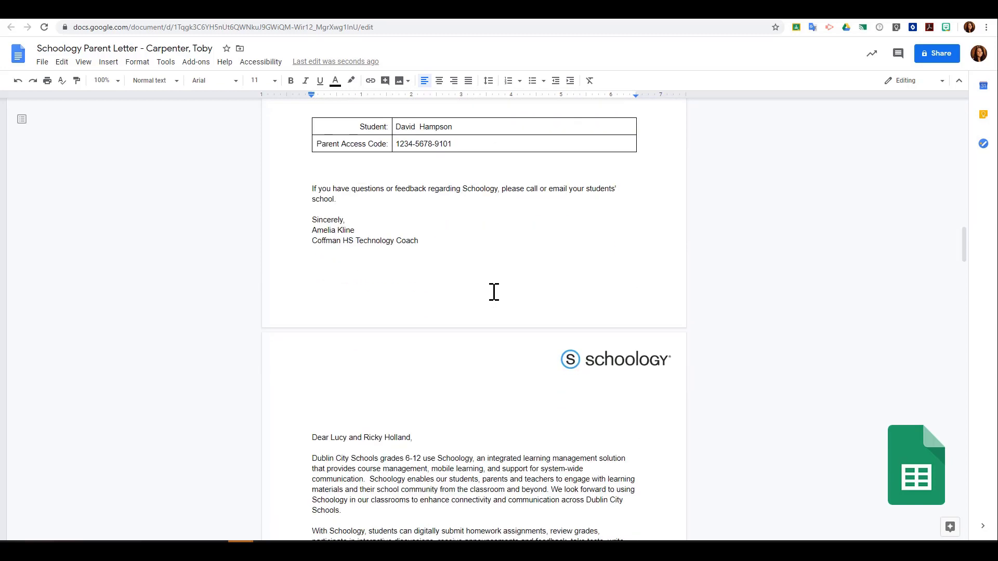
scroll(494, 292, "down", 2)
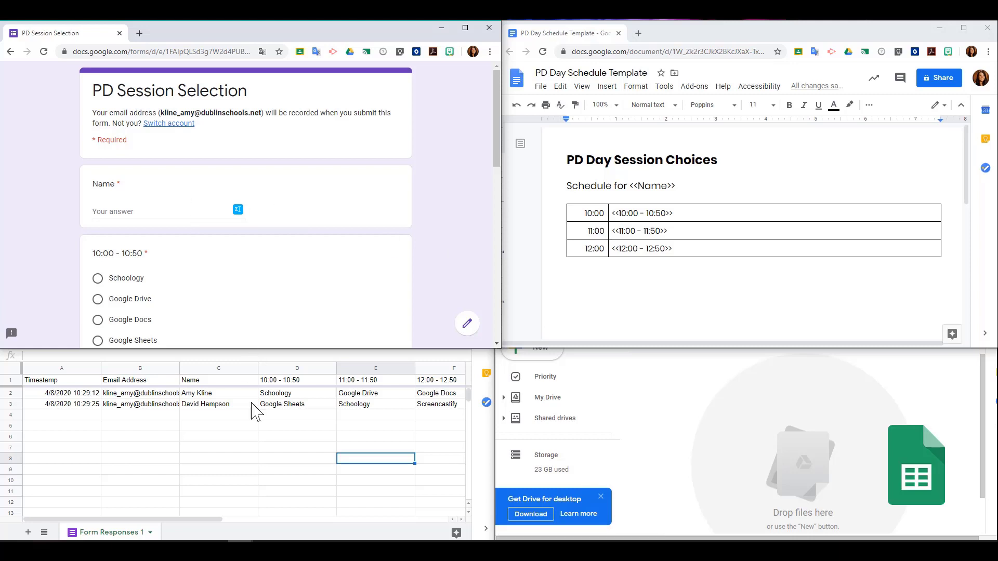
Step: Arrange the responses sheet, PD Day Schedule Template and PD Day Schedules folder windows
left_click(258, 441)
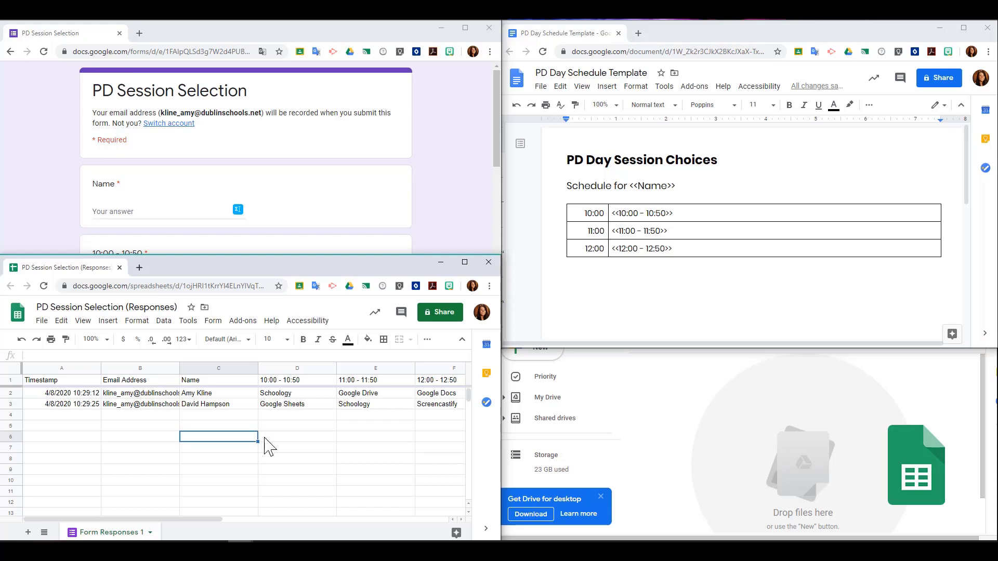
left_click(656, 287)
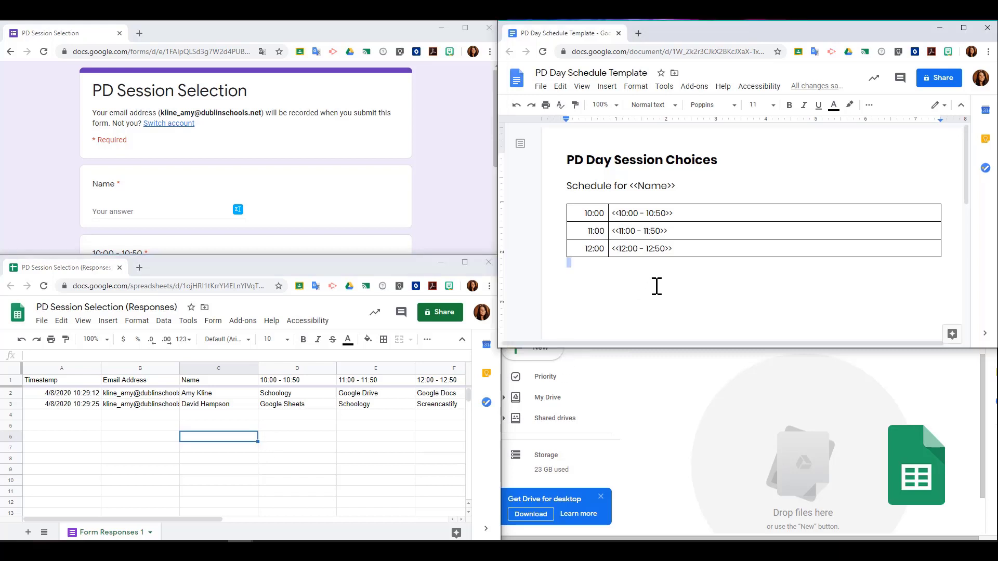
left_click(677, 378)
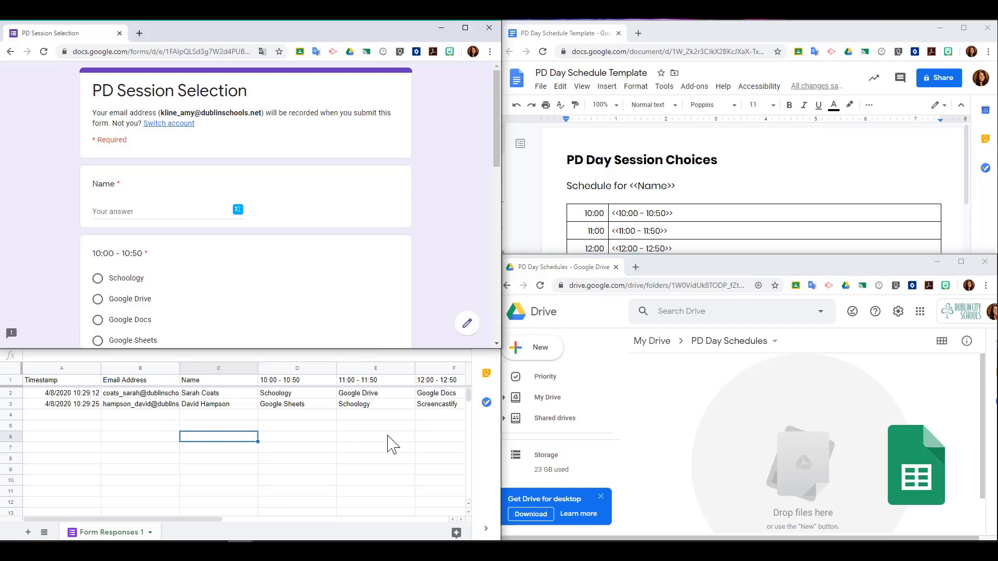
left_click(379, 441)
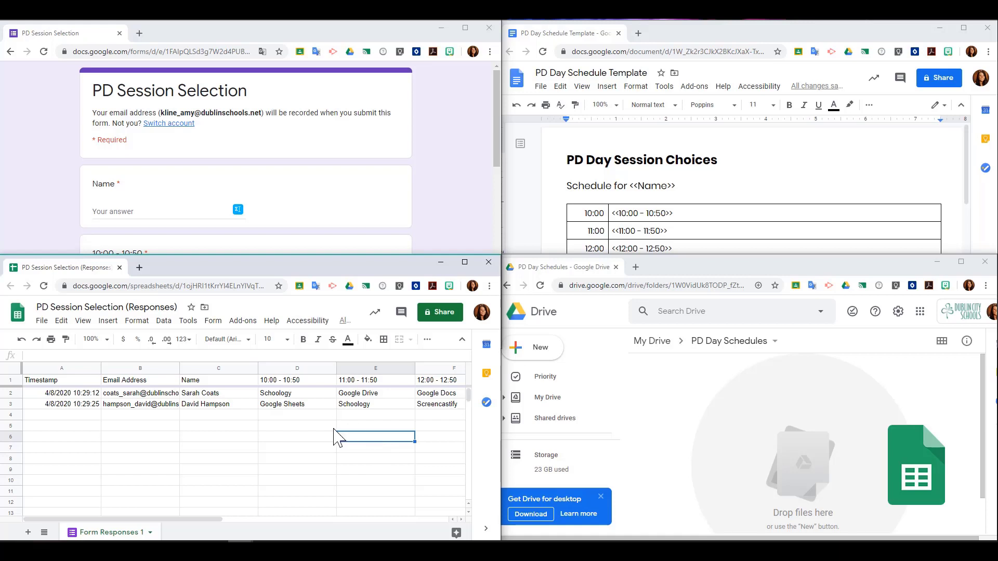
Step: Launch AutoCrat and start a new job named 'Pd Day Schedules'
left_click(244, 325)
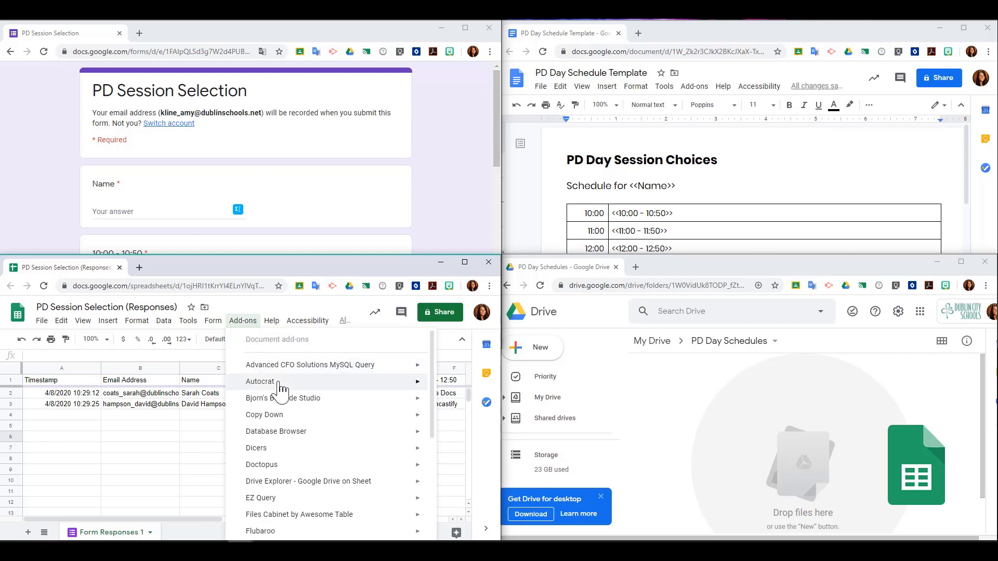
mouse_move(280, 386)
left_click(457, 388)
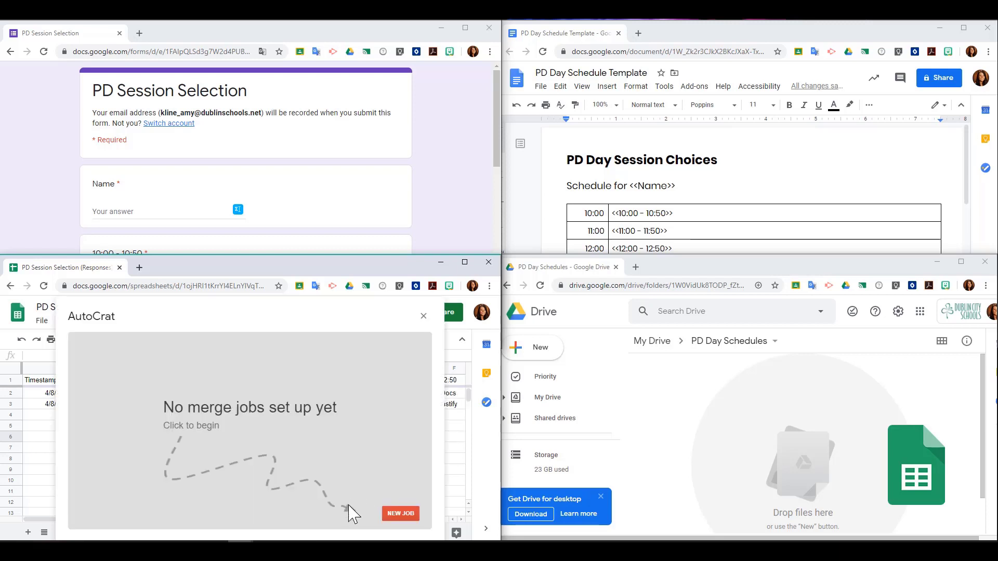
left_click(400, 514)
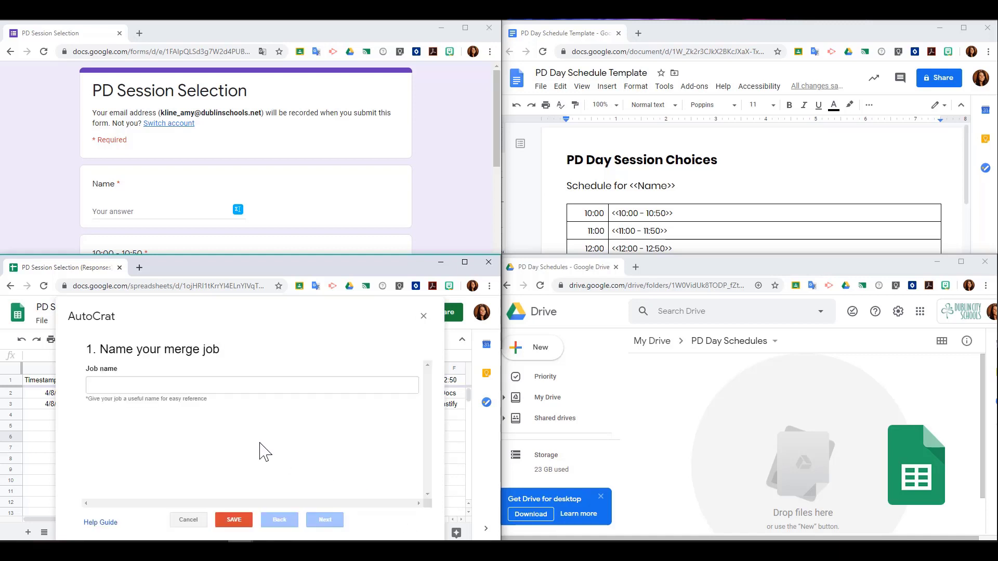
left_click(230, 388)
type("P")
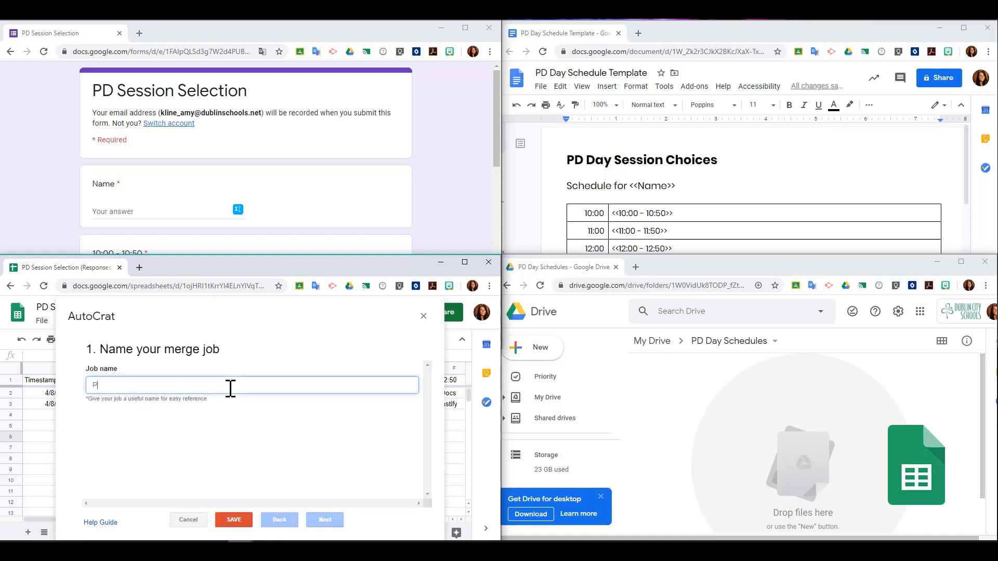
type("d Day S")
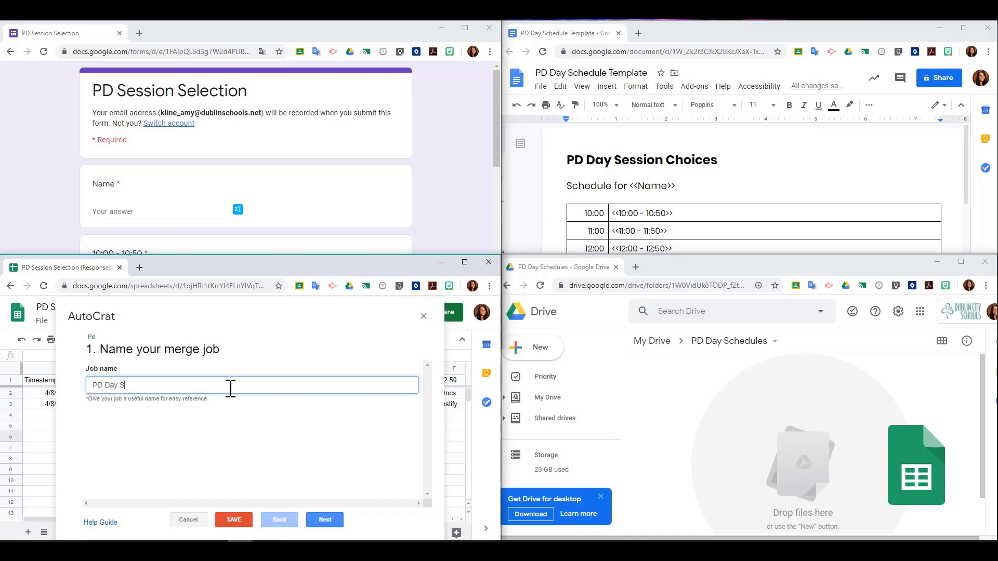
type("chedules")
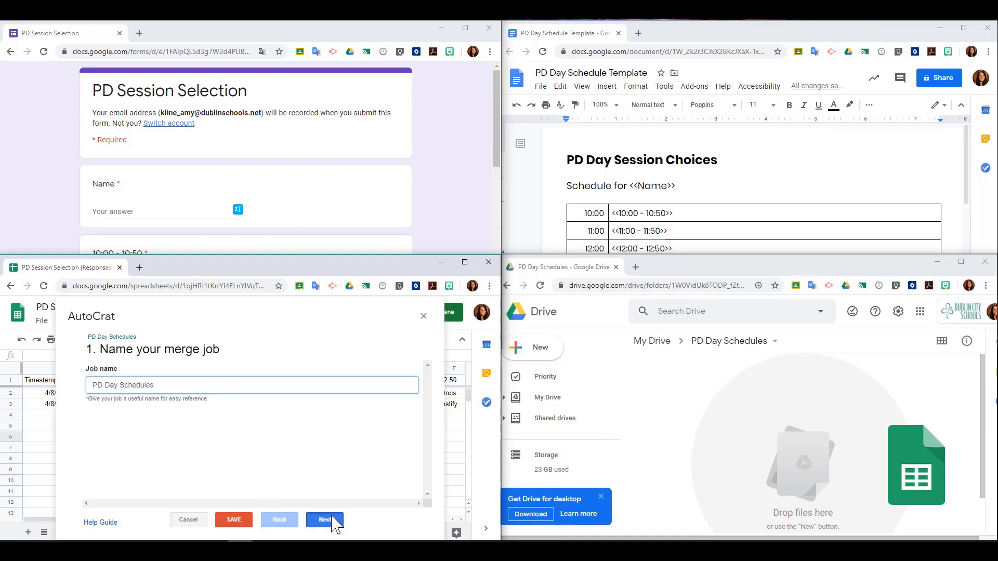
left_click(327, 519)
Step: Choose the PD Day template and destination folder, and merge only rows where Timestamp is NOT NULL
left_click(110, 387)
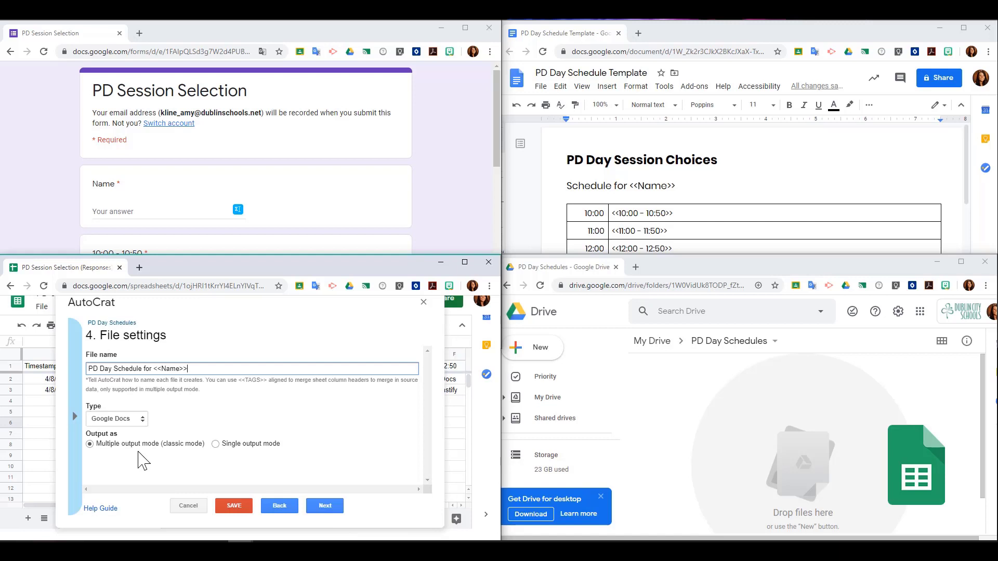
left_click(333, 505)
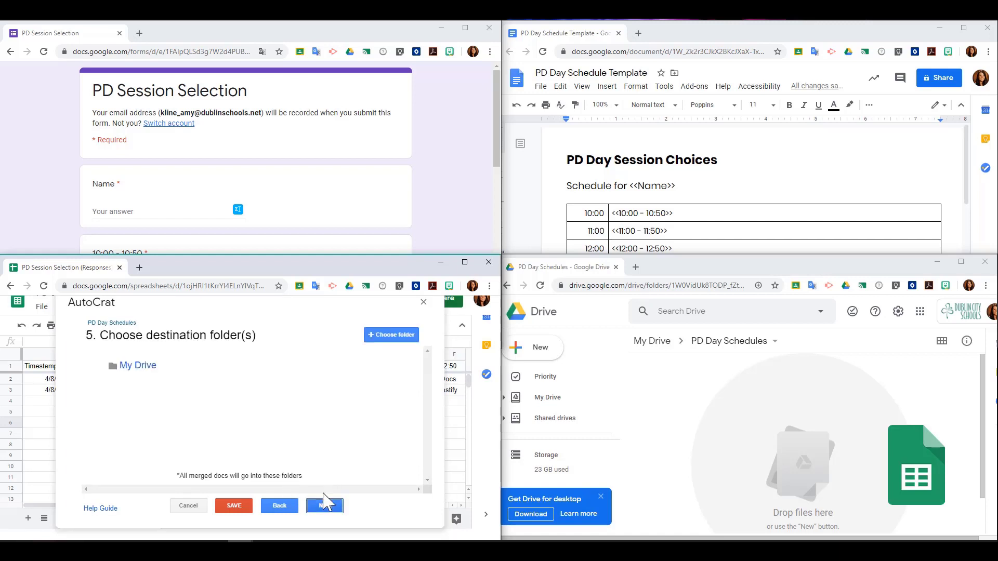
left_click(391, 335)
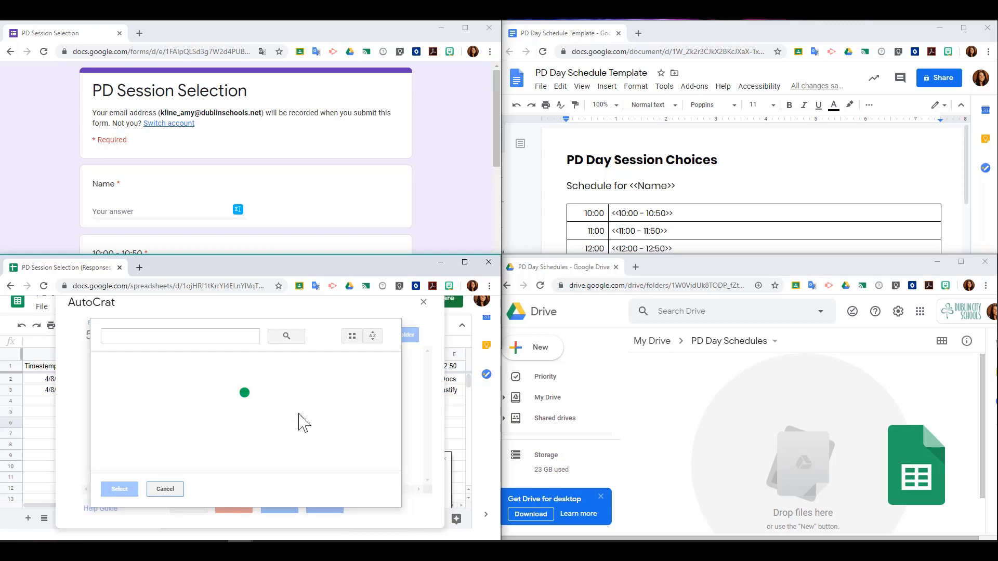
left_click(325, 506)
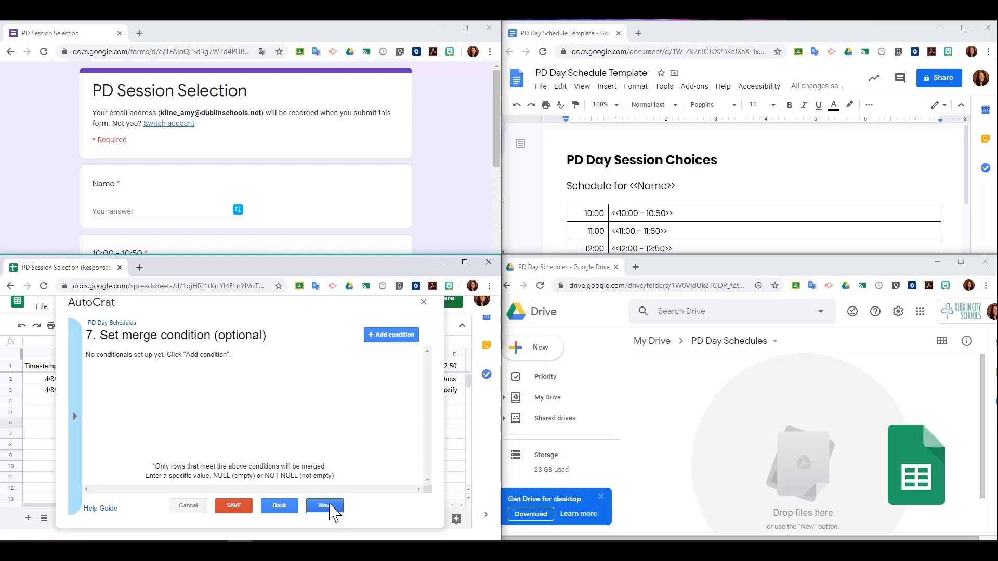
left_click(391, 335)
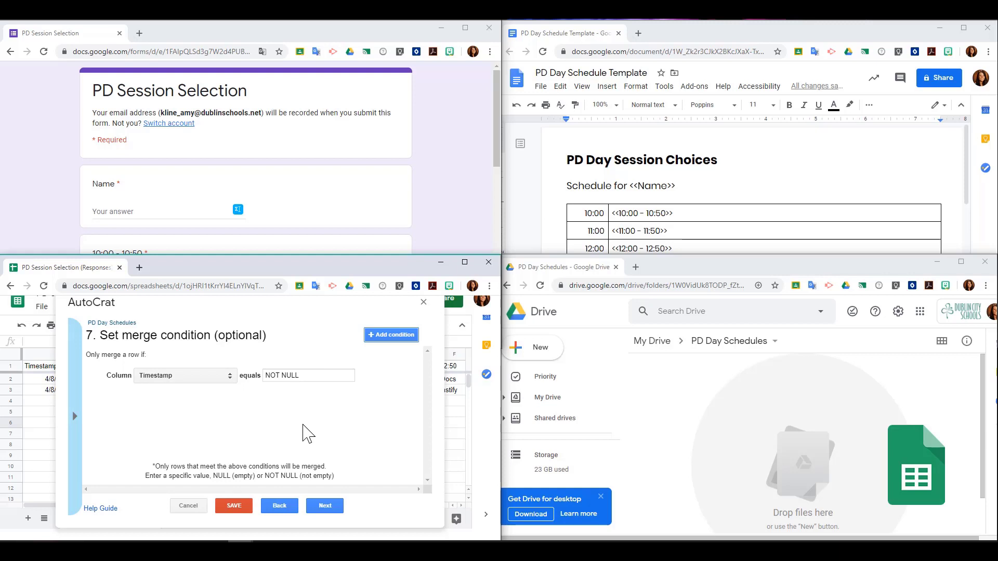
left_click(325, 506)
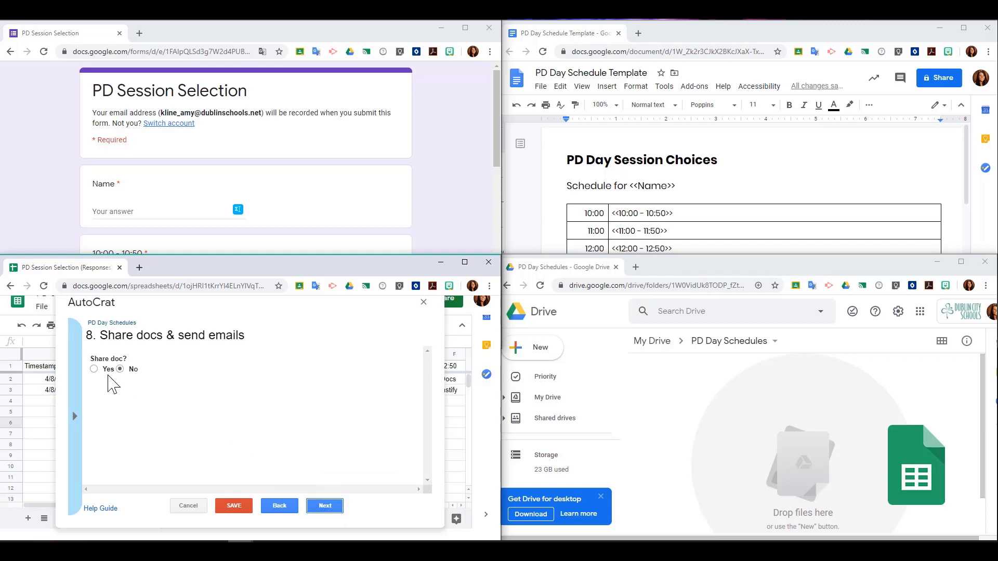
Step: Turn on sharing of merged docs and send emails from a no-reply address
left_click(94, 369)
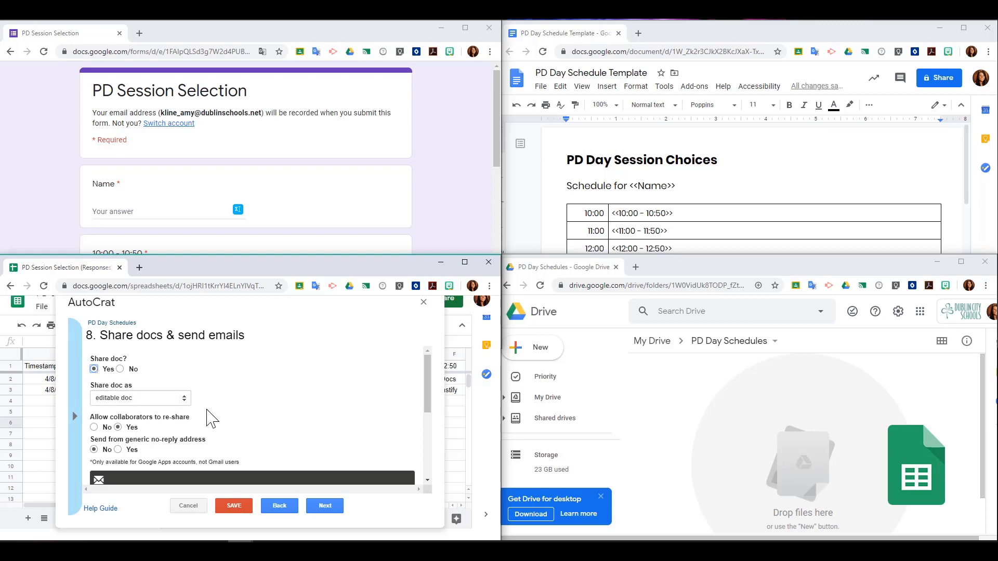
scroll(211, 419, "down", 2)
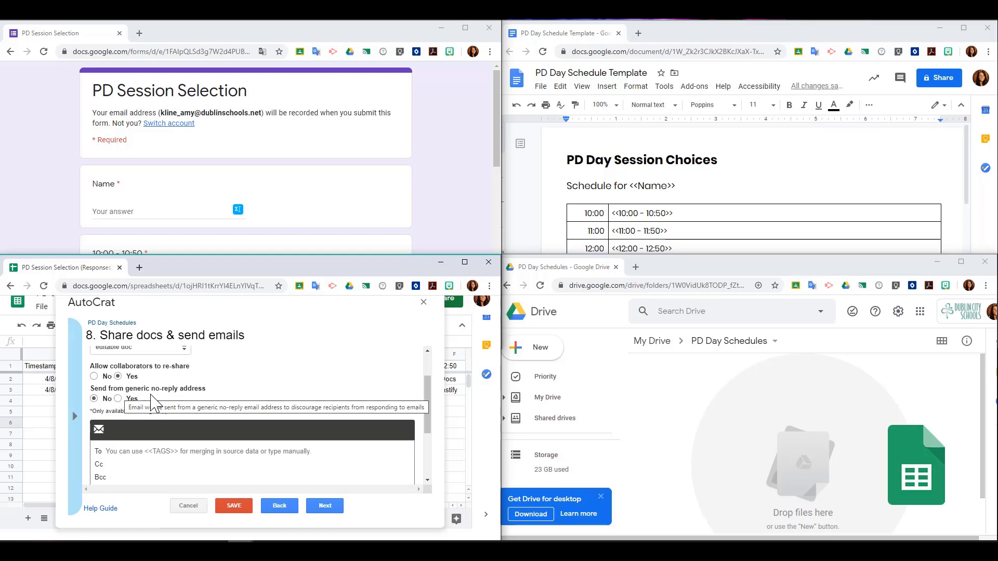
left_click(118, 399)
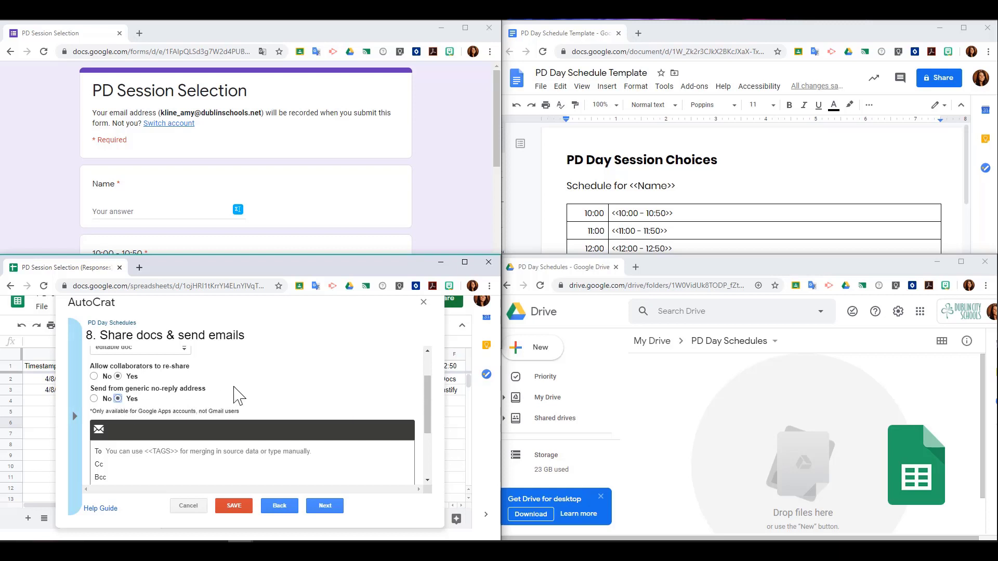
scroll(234, 395, "down", 2)
scroll(234, 397, "up", 1)
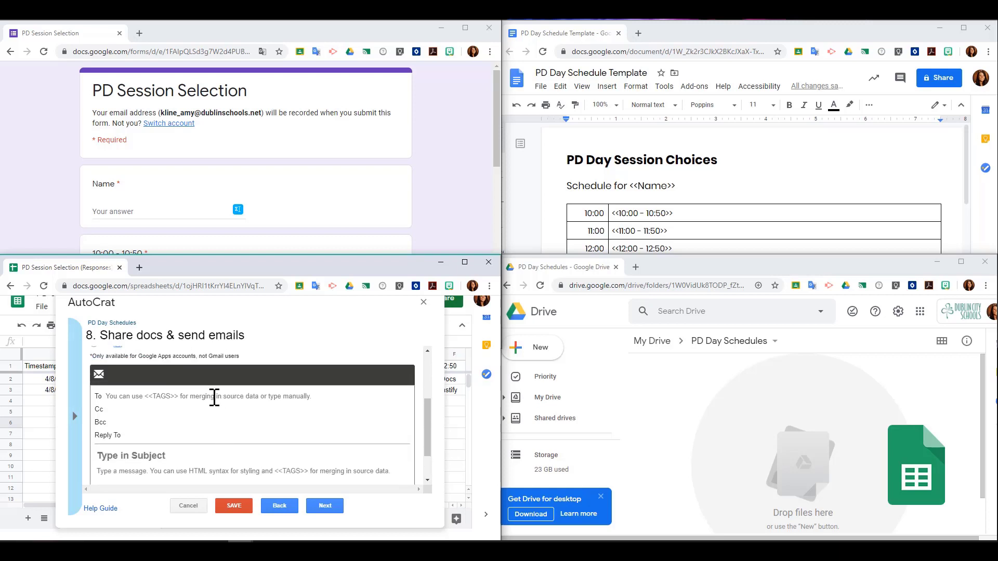
Step: Set the email recipient to the <<Email Address>> merge tag
left_click(208, 399)
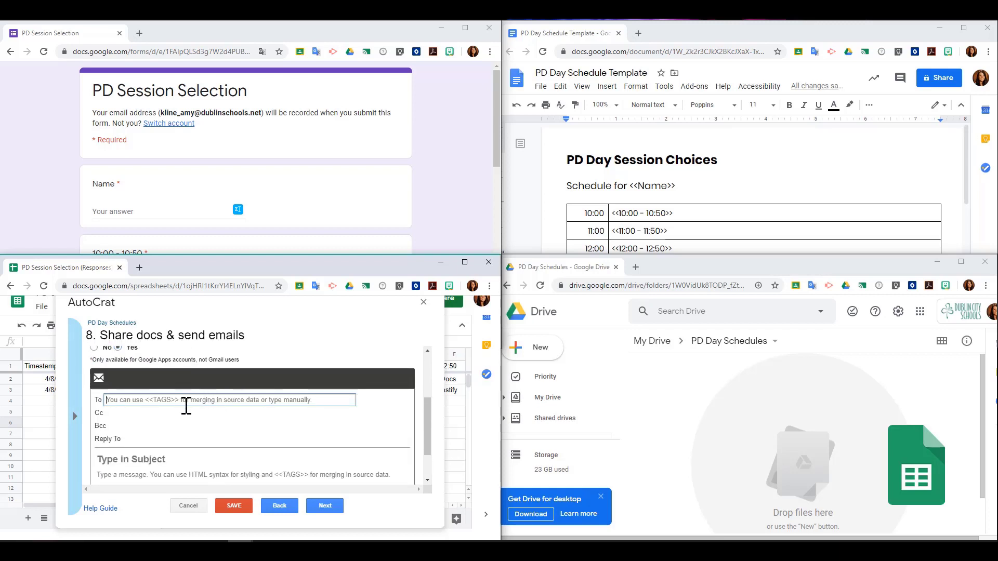
left_click(75, 418)
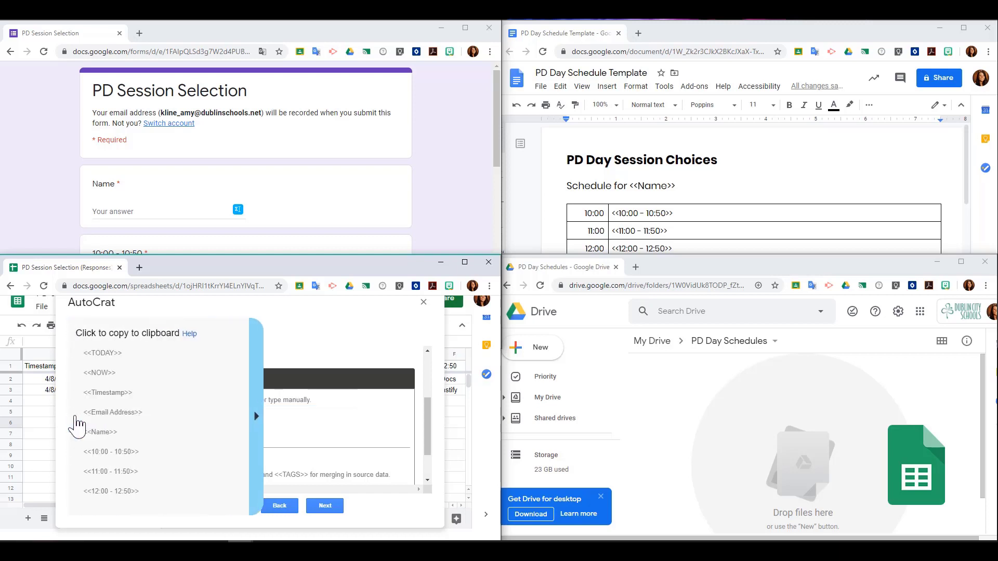
left_click(156, 412)
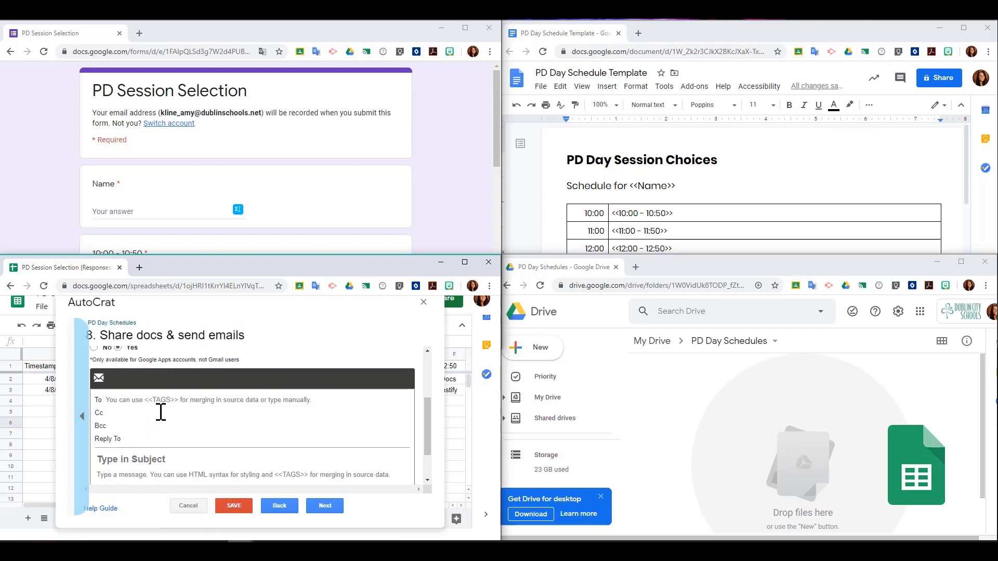
left_click(143, 400)
type("<<Email Address>>")
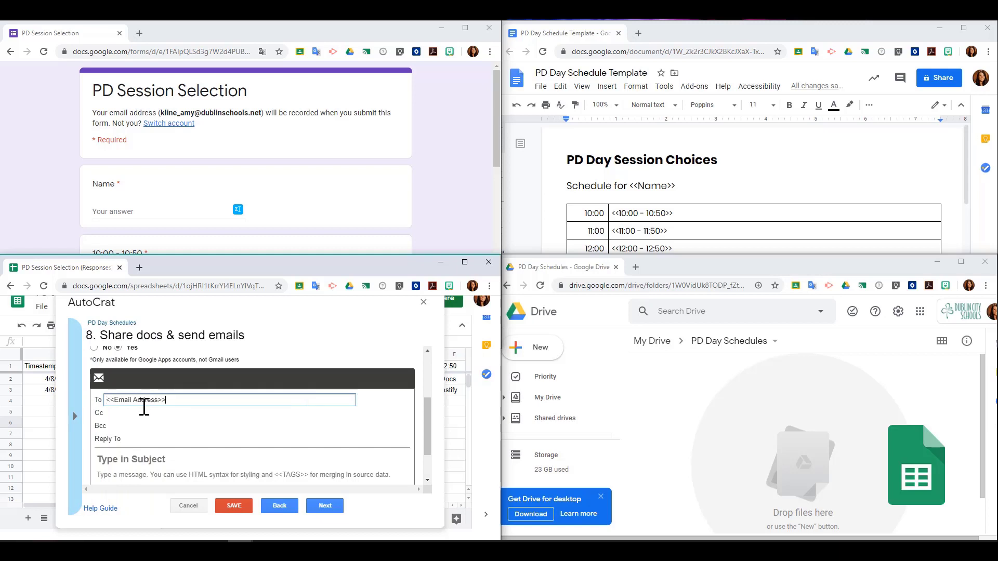
Step: Enter subject 'PD Day Template (Autocrat Example)' and message 'See your PD Day'
left_click(173, 459)
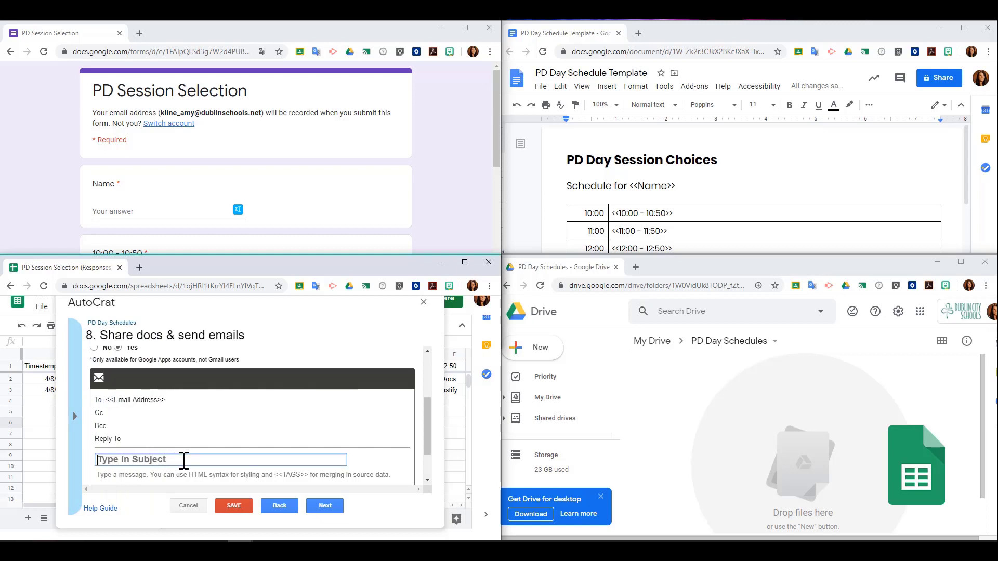
type("PD Day")
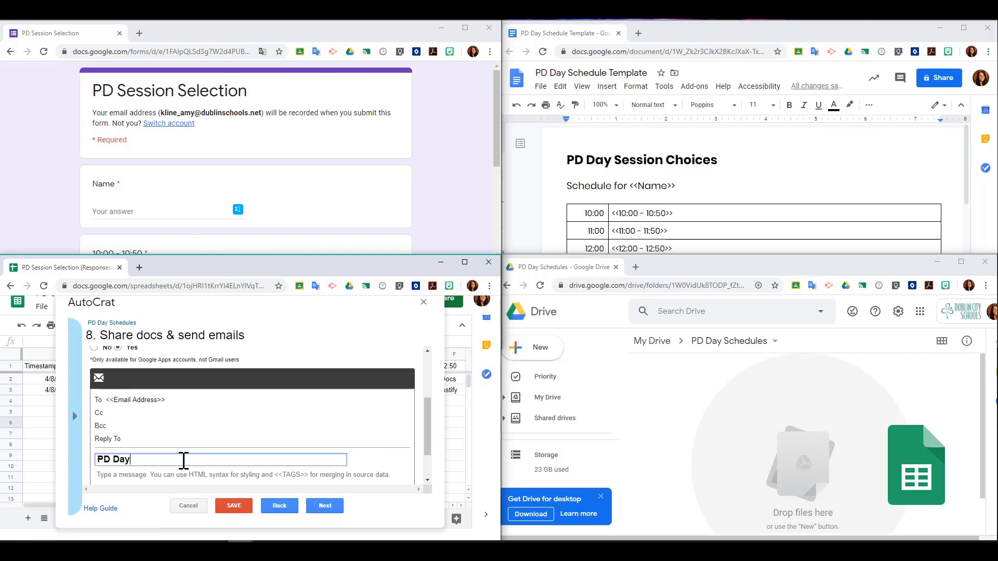
type(" Template (Autocrat Example)")
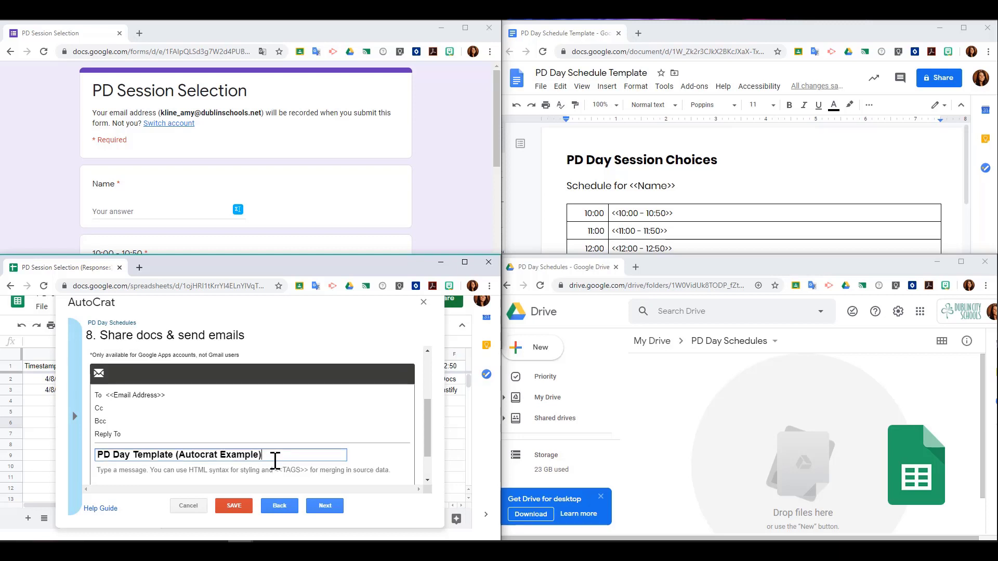
scroll(272, 457, "down", 1)
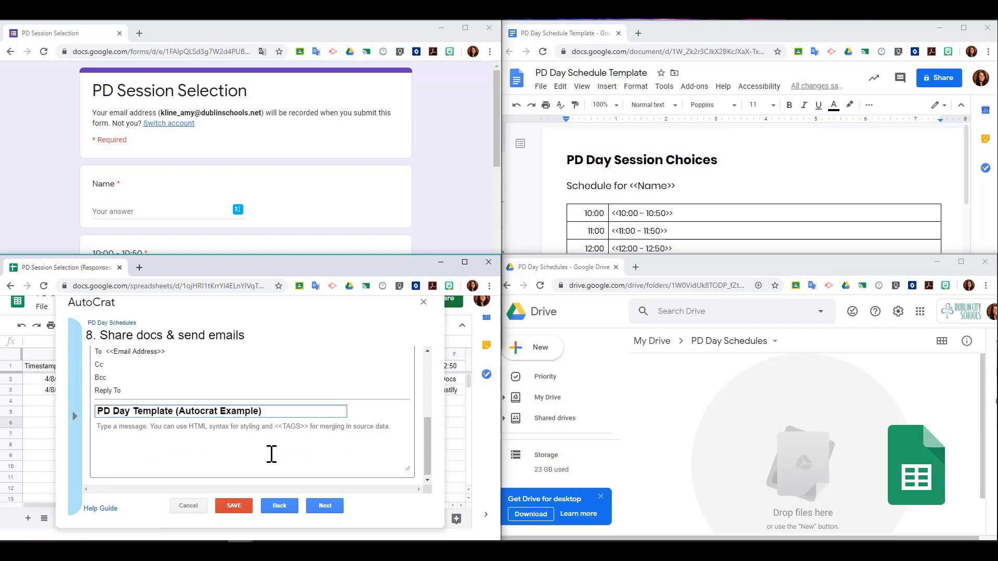
left_click(134, 430)
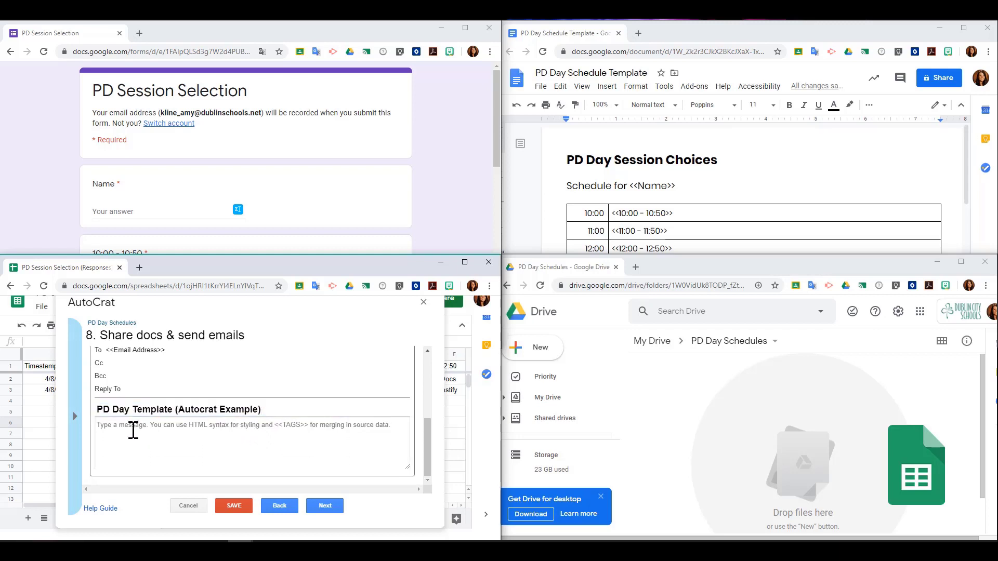
type("See your ")
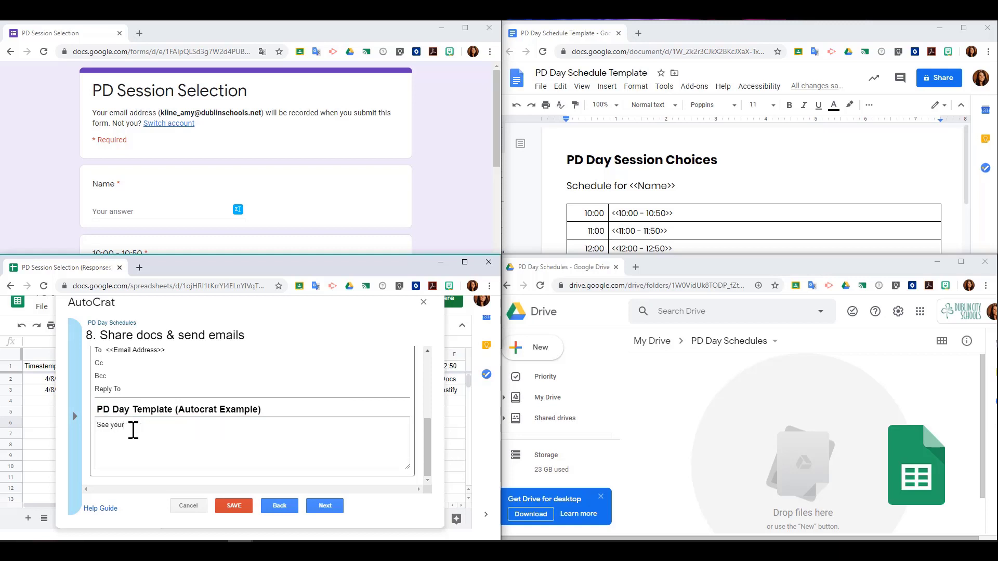
type("PD Day schedule attached.")
left_click(324, 509)
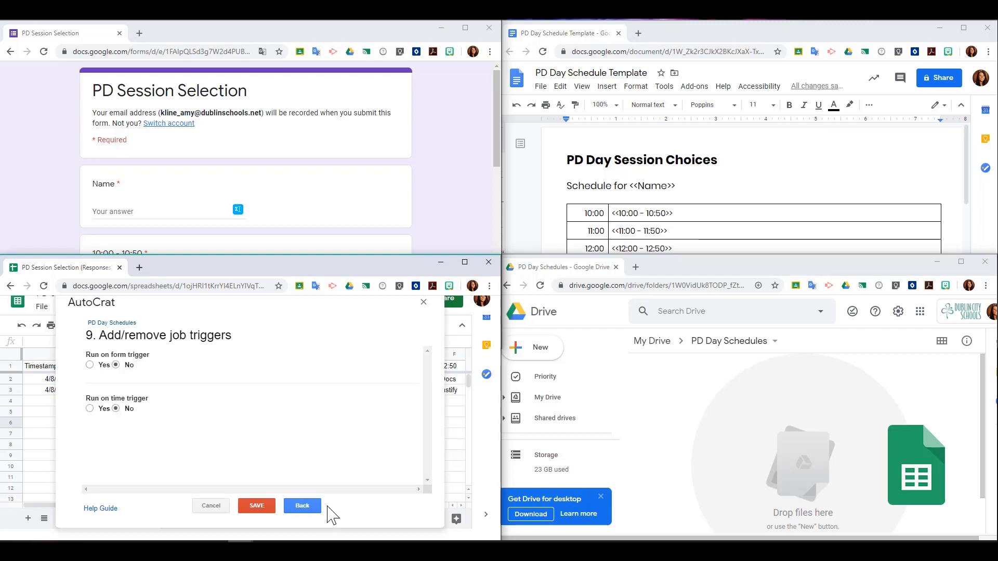
Step: Enable the form-submit trigger for PD Day Schedules and save the job
left_click(90, 365)
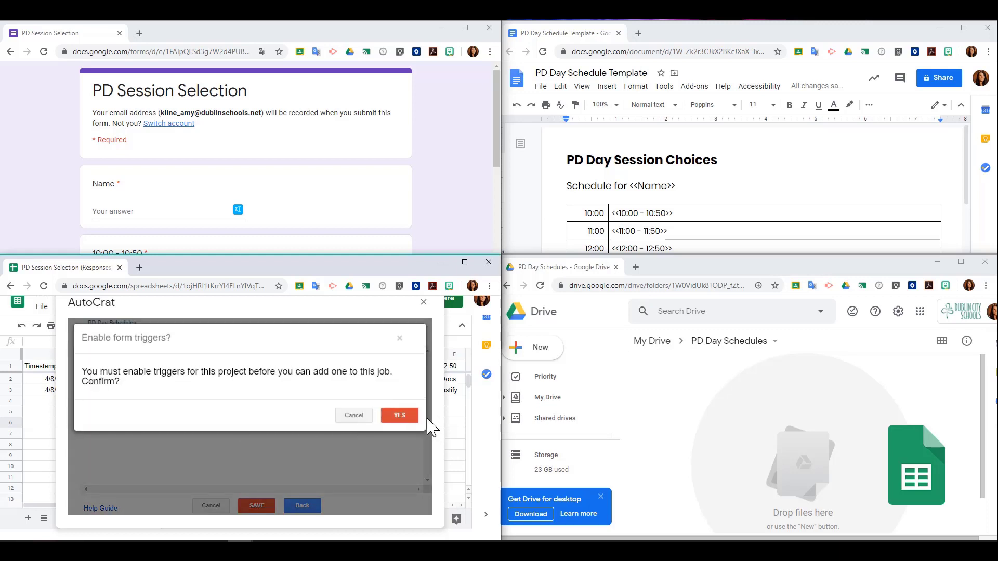
left_click(404, 415)
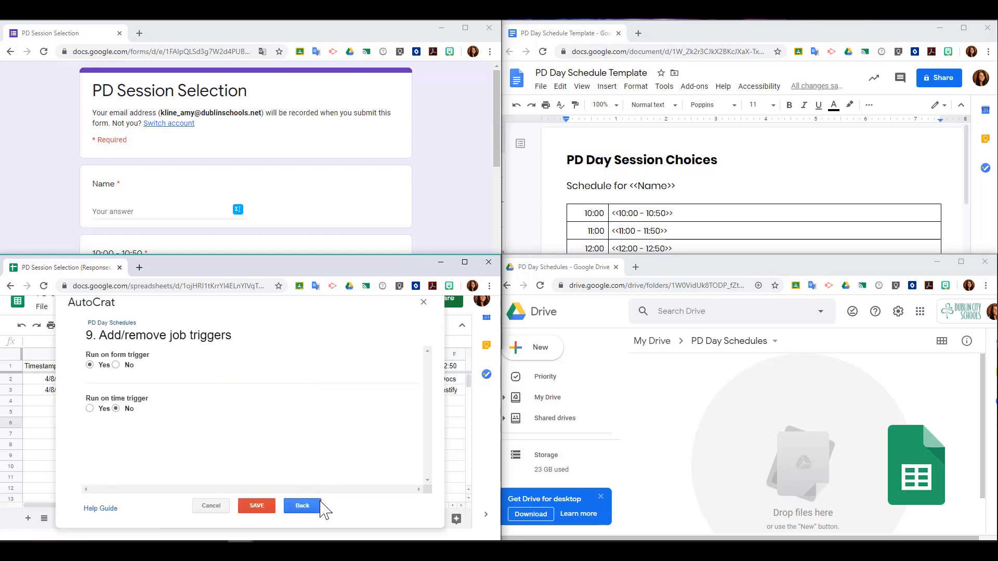
left_click(261, 508)
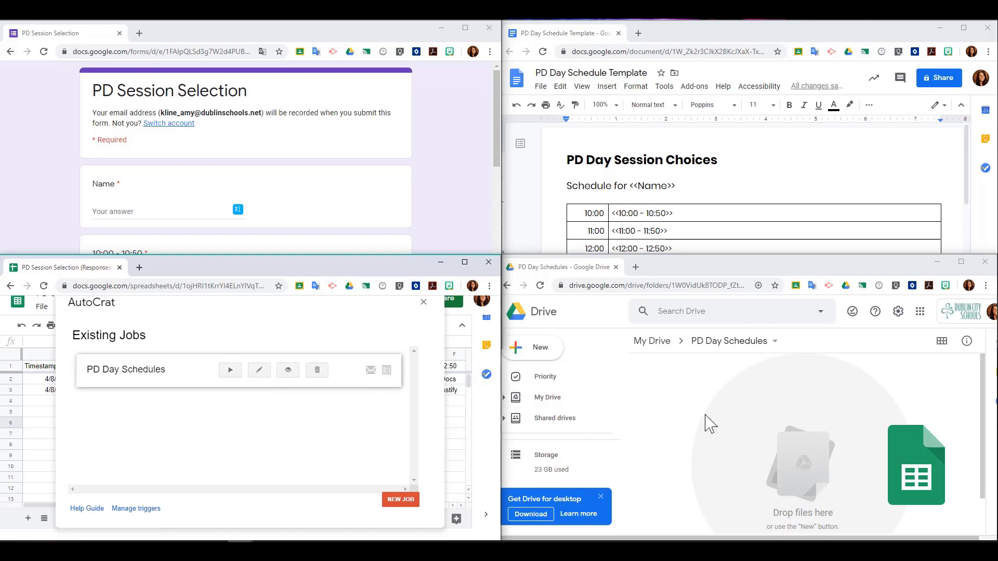
Step: Run PD Day Schedules to merge the 2 responses into schedule docs, then close AutoCrat
left_click(229, 371)
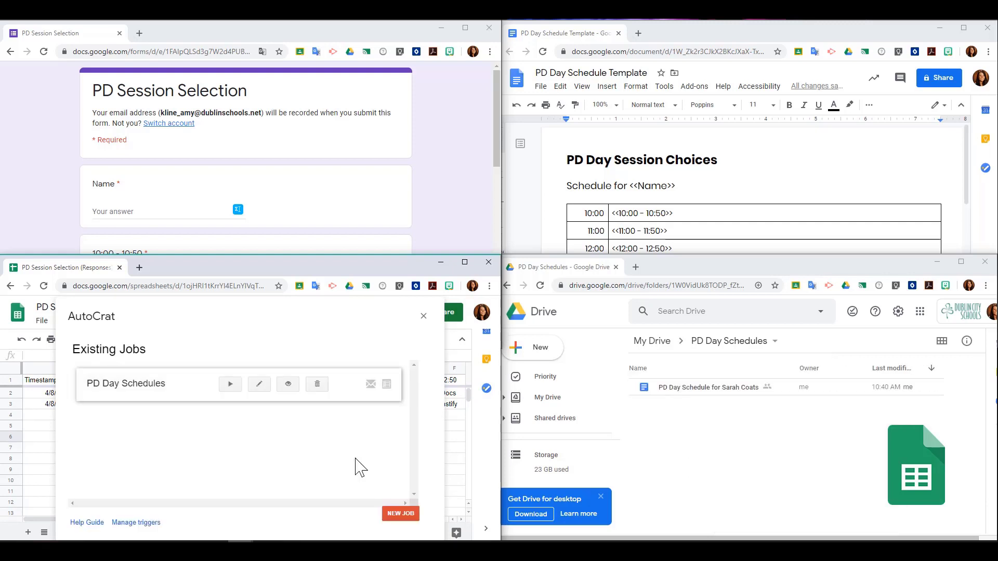
left_click(424, 316)
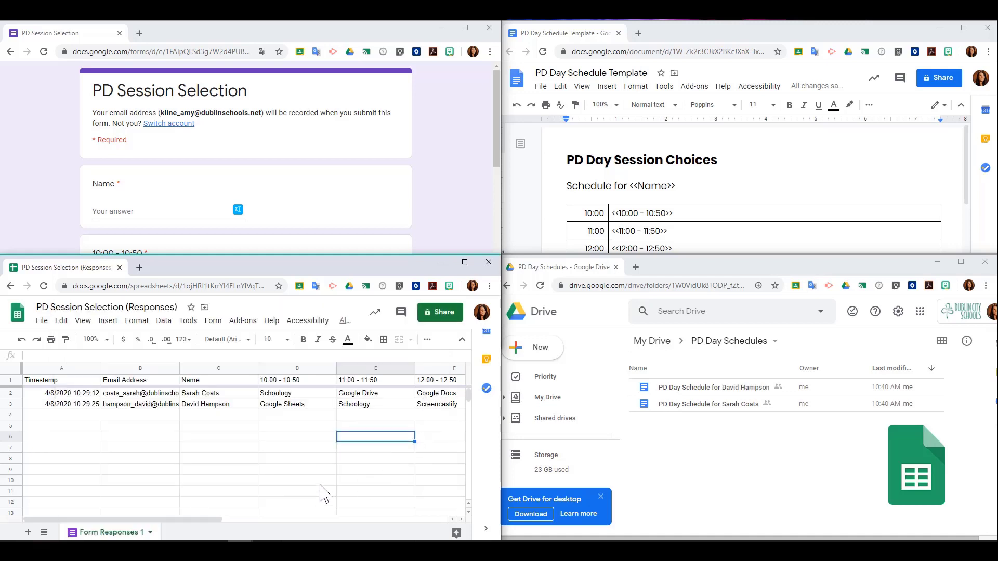
left_click_drag(217, 518, 157, 527)
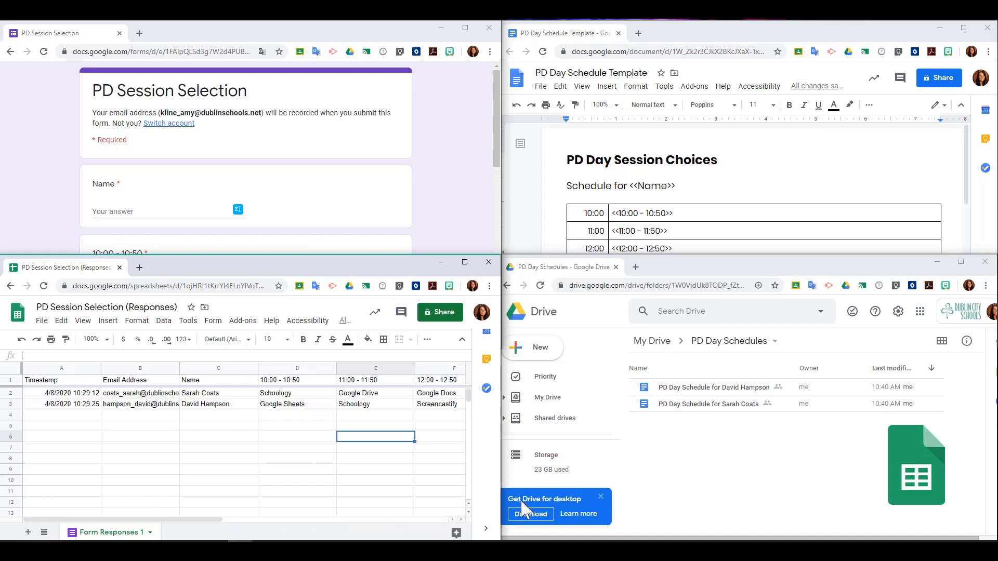
double_click(722, 388)
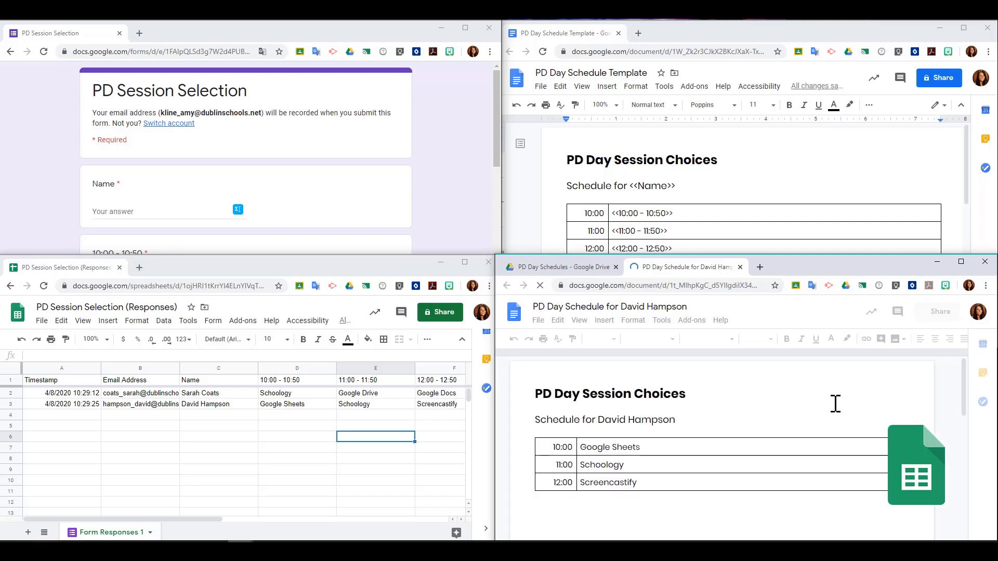
left_click(739, 267)
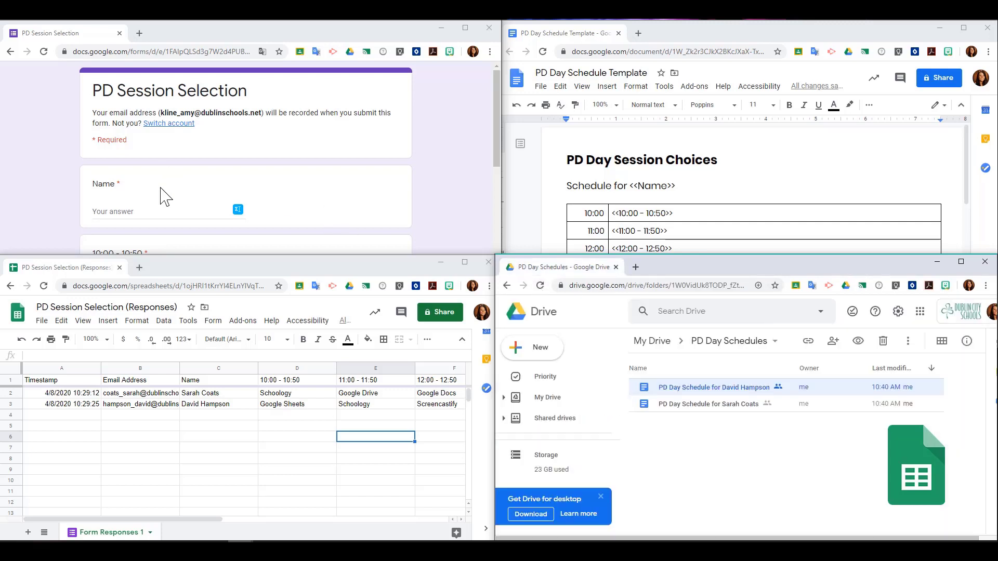
Step: Submit a response with the respondent's name choosing Schoology, Google Docs and Screencastify sessions
left_click(161, 211)
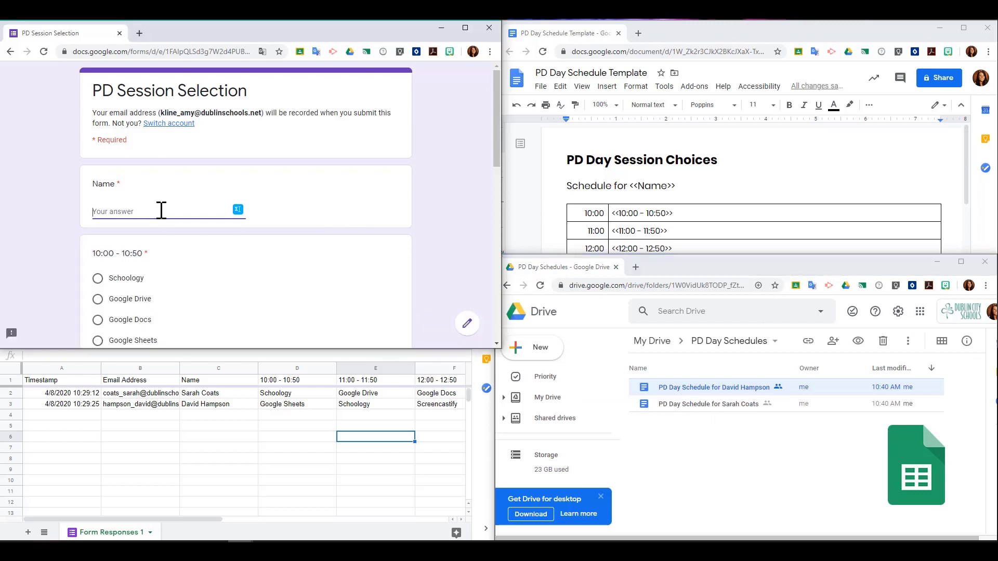
type("Amy Kline")
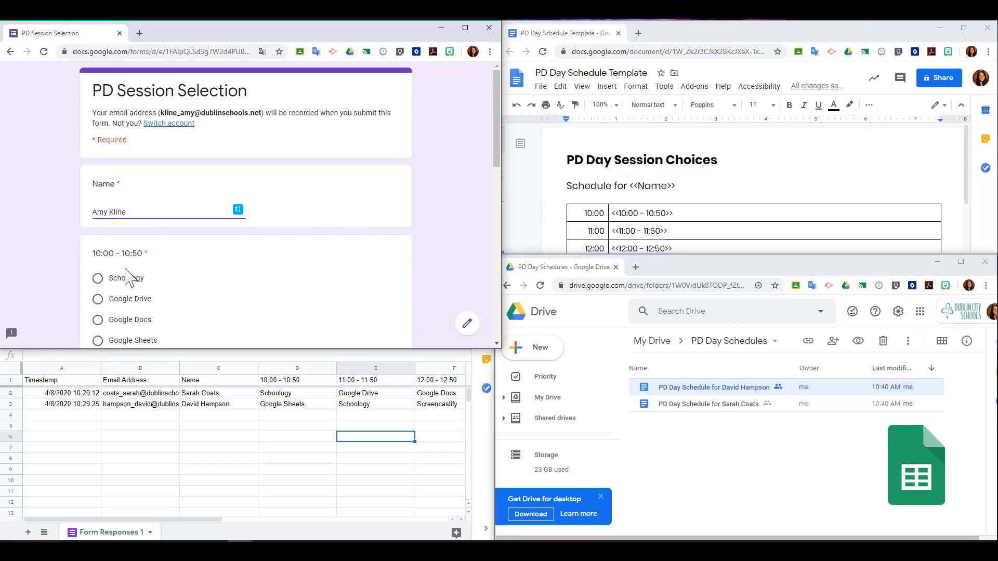
left_click(116, 281)
scroll(132, 286, "down", 4)
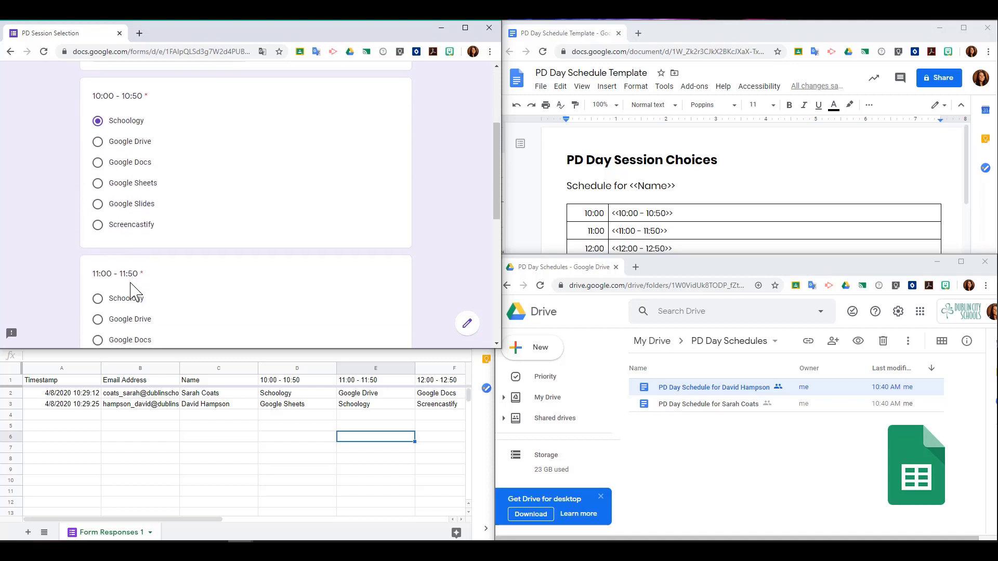
left_click(124, 296)
scroll(123, 298, "down", 5)
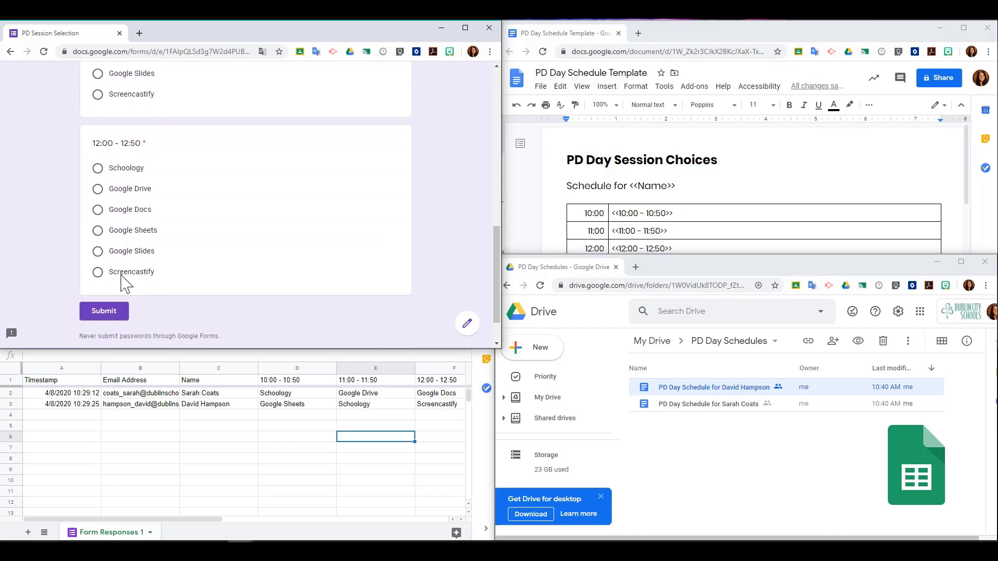
left_click(125, 271)
left_click(122, 312)
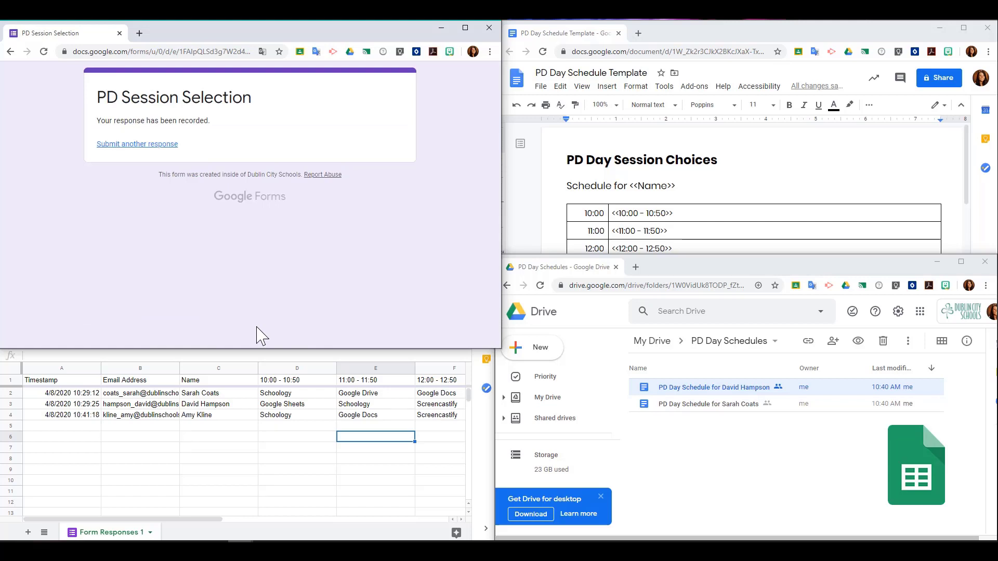
left_click_drag(157, 519, 361, 528)
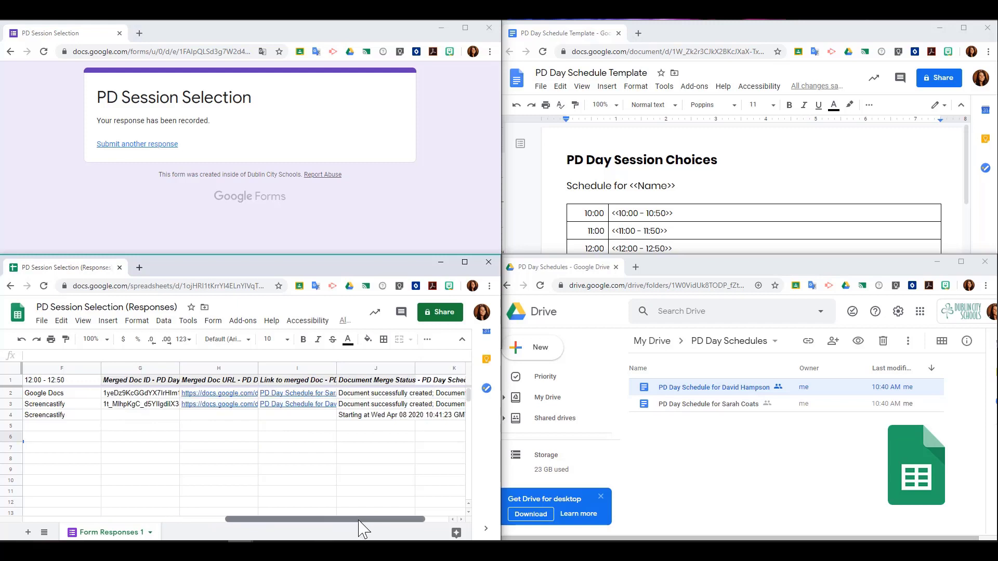